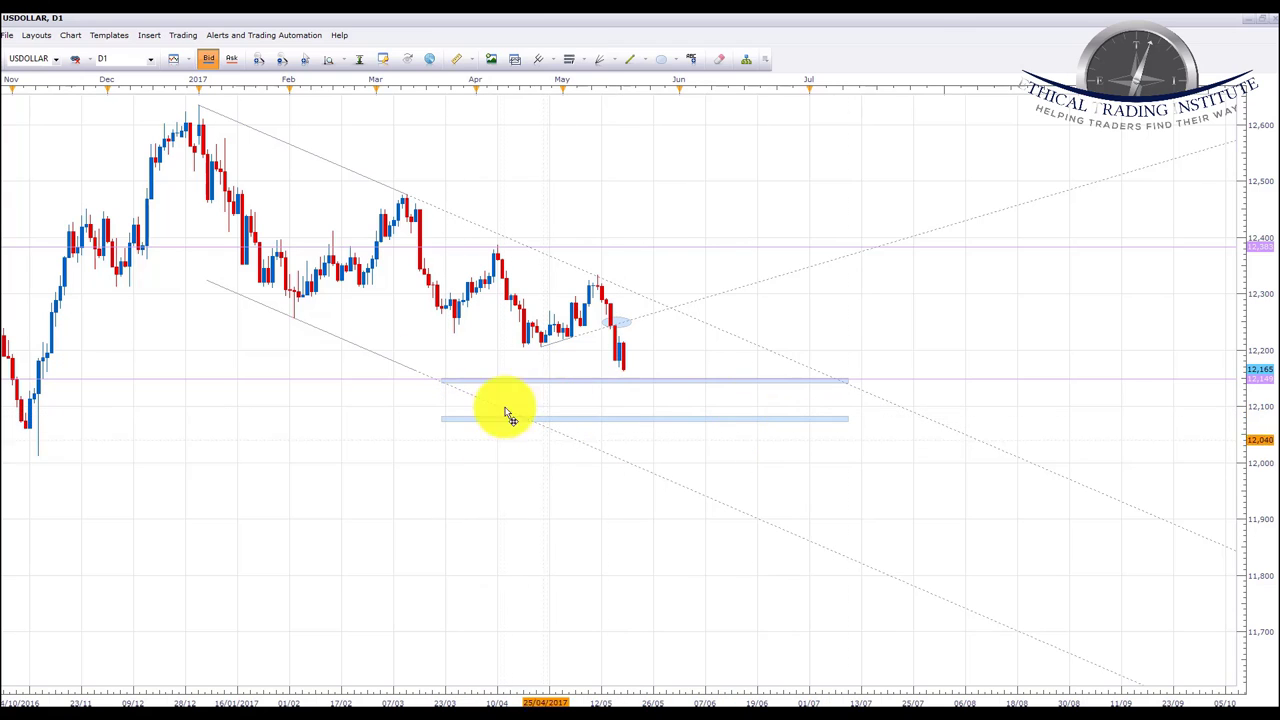
- Replace the USDOLLAR chart with the USOil daily chart by entering USOil in the symbol box
click(28, 58)
text(USOil)
key(Return)
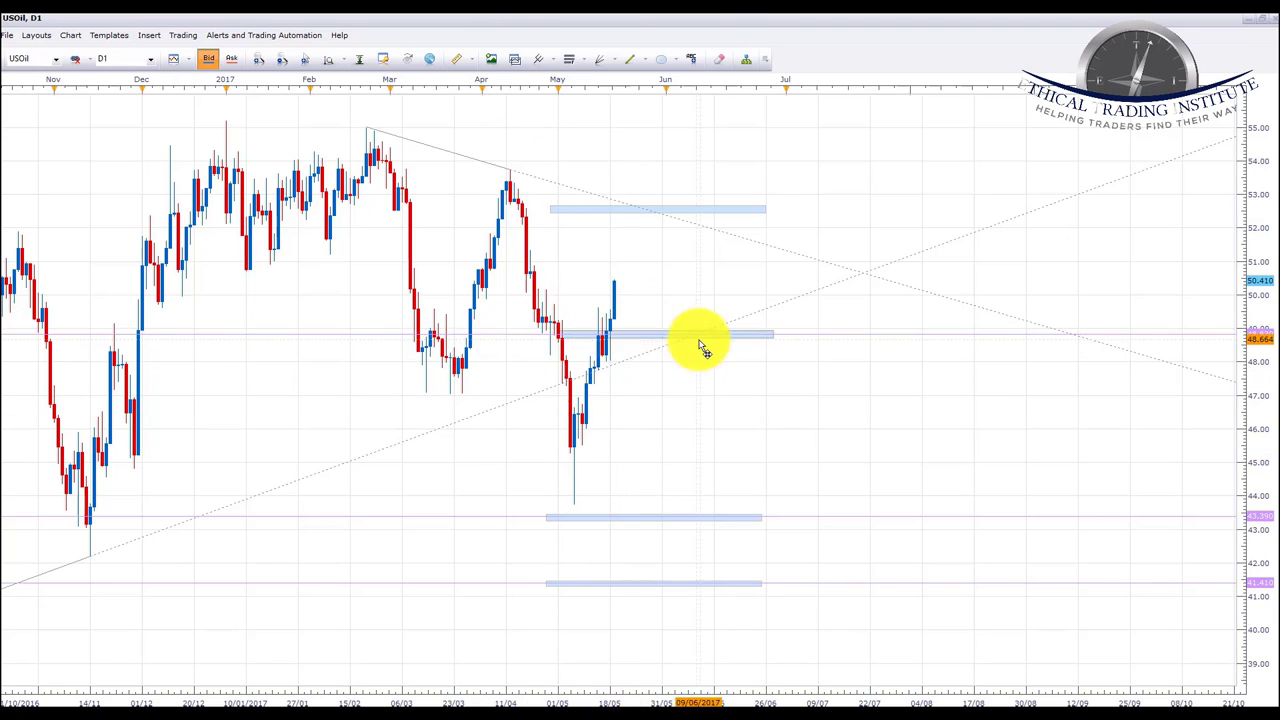
- Apply a context-menu option to the USOil horizontal line near 49, then bring up the instrument list
right_click(592, 335)
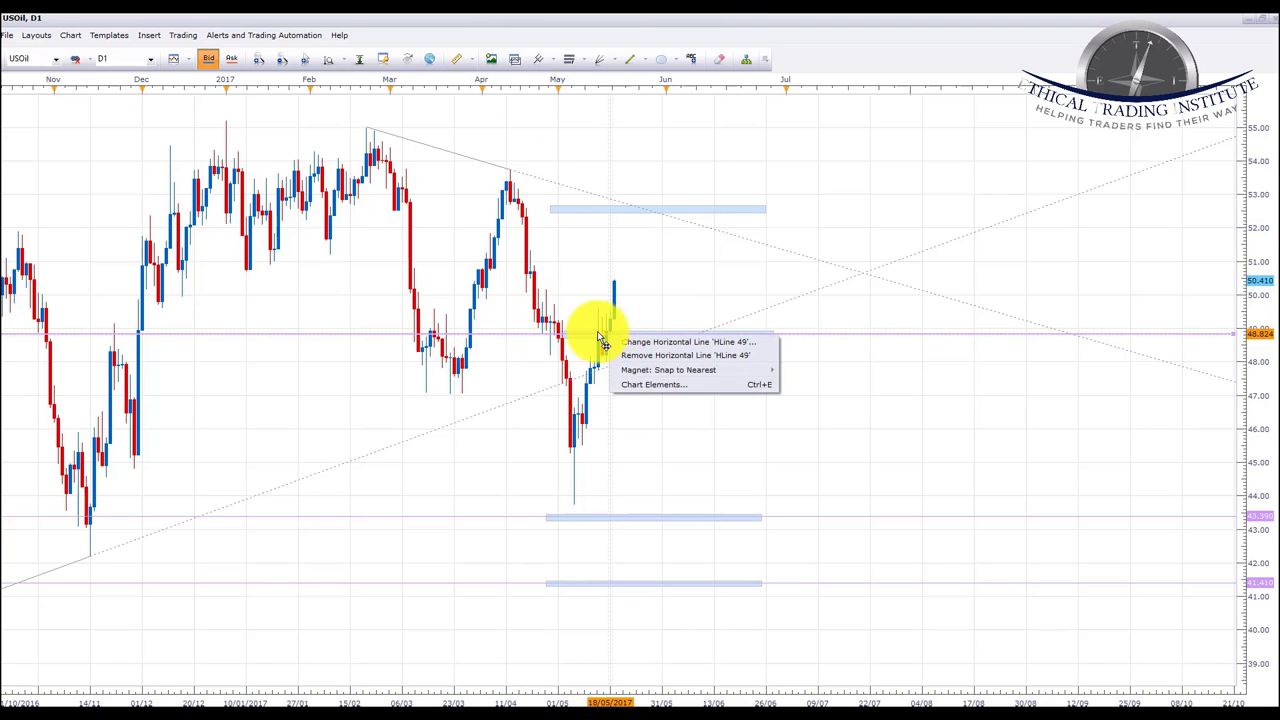
click(591, 309)
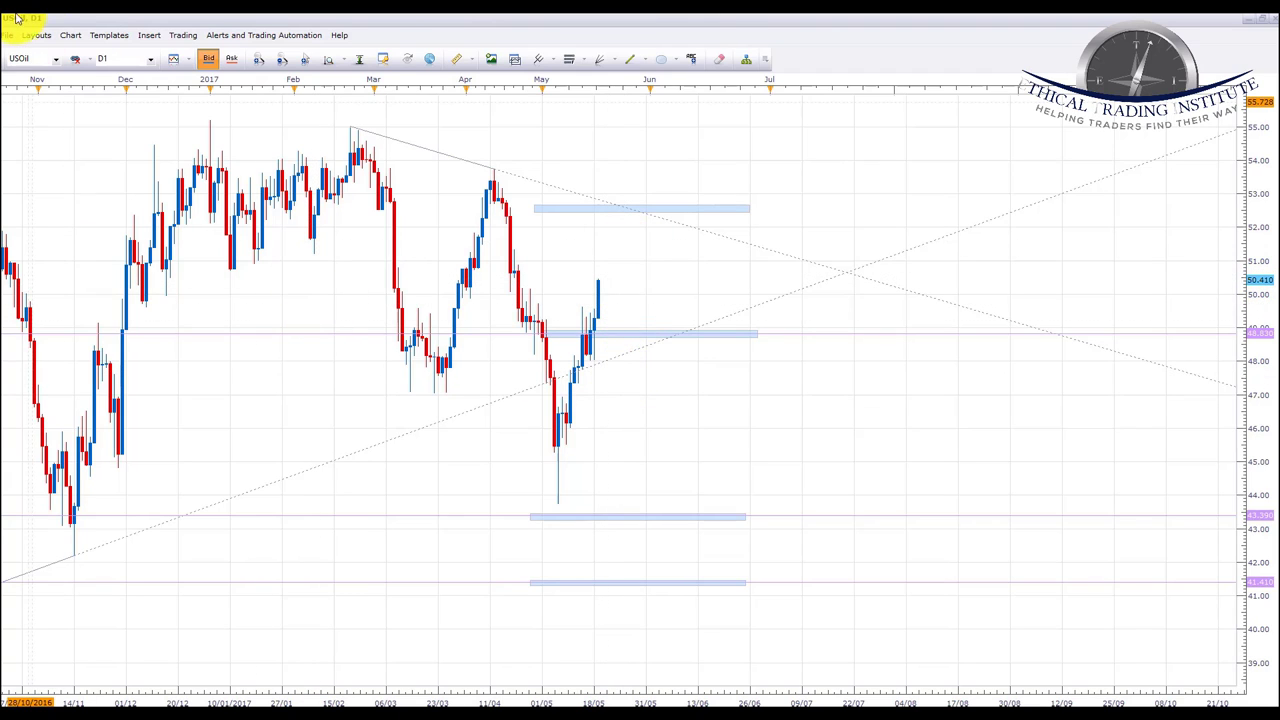
click(52, 60)
- Switch the daily chart to EUR/USD and review its 1.1100 and 1.1300 zones
click(30, 77)
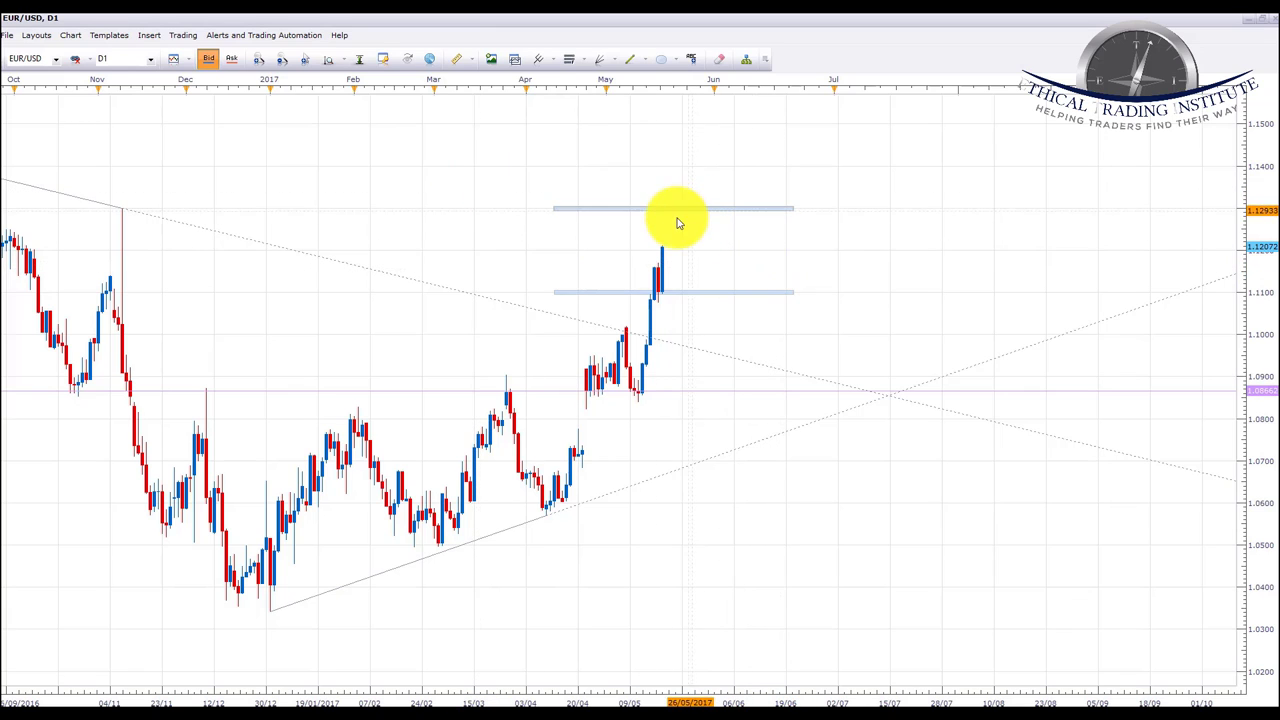
click(56, 59)
- Load the USD/JPY daily chart and apply an option from its chart context menu
click(22, 82)
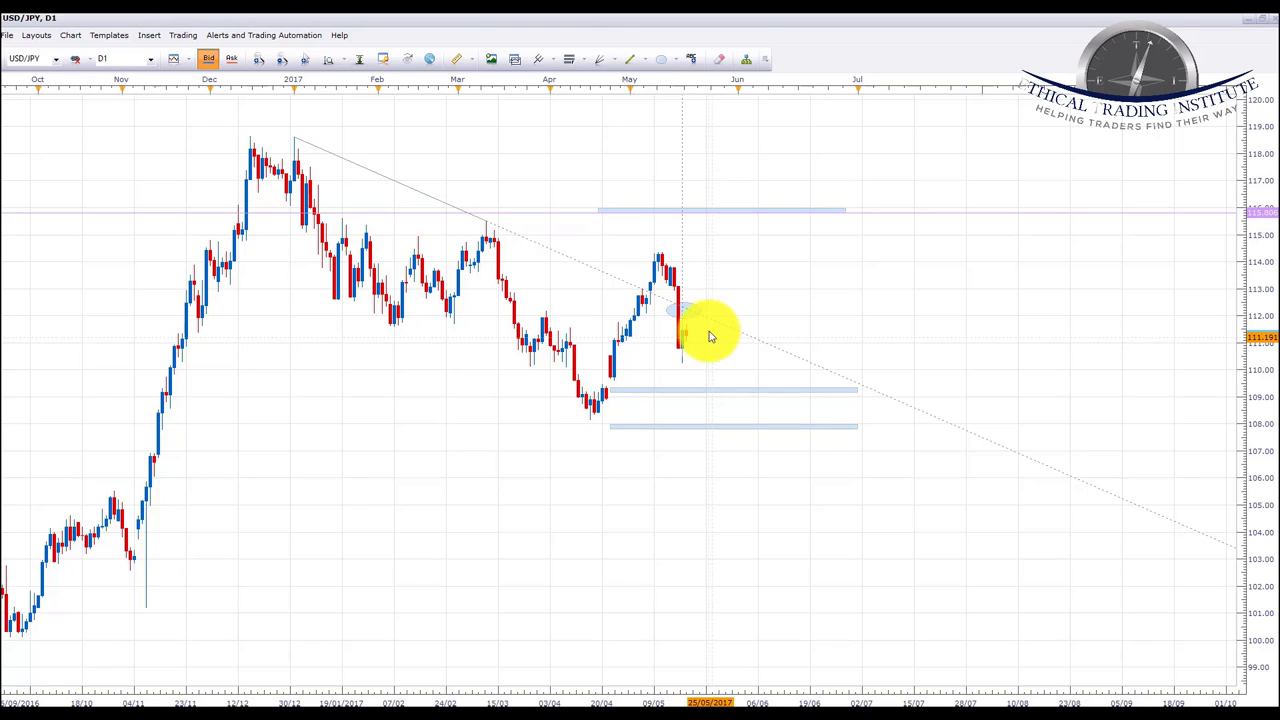
right_click(683, 232)
click(714, 248)
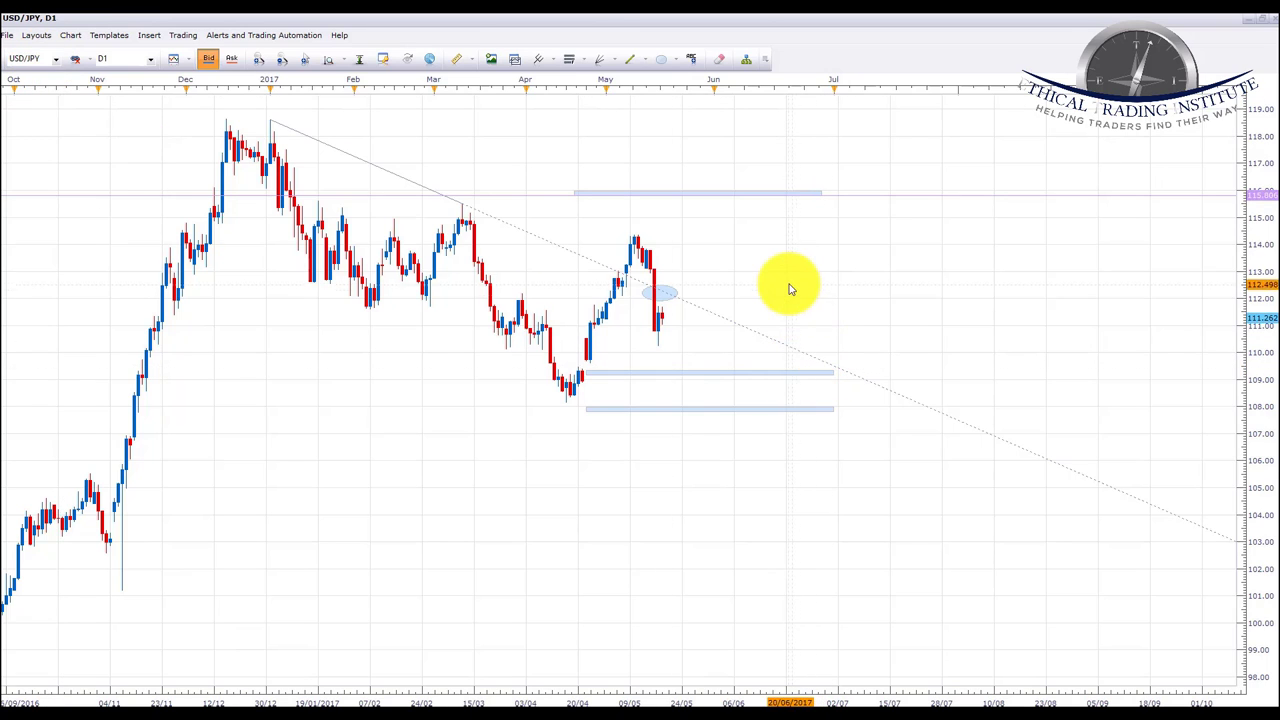
- Pan the USD/JPY chart left to leave empty space on the right
drag(846, 277, 689, 281)
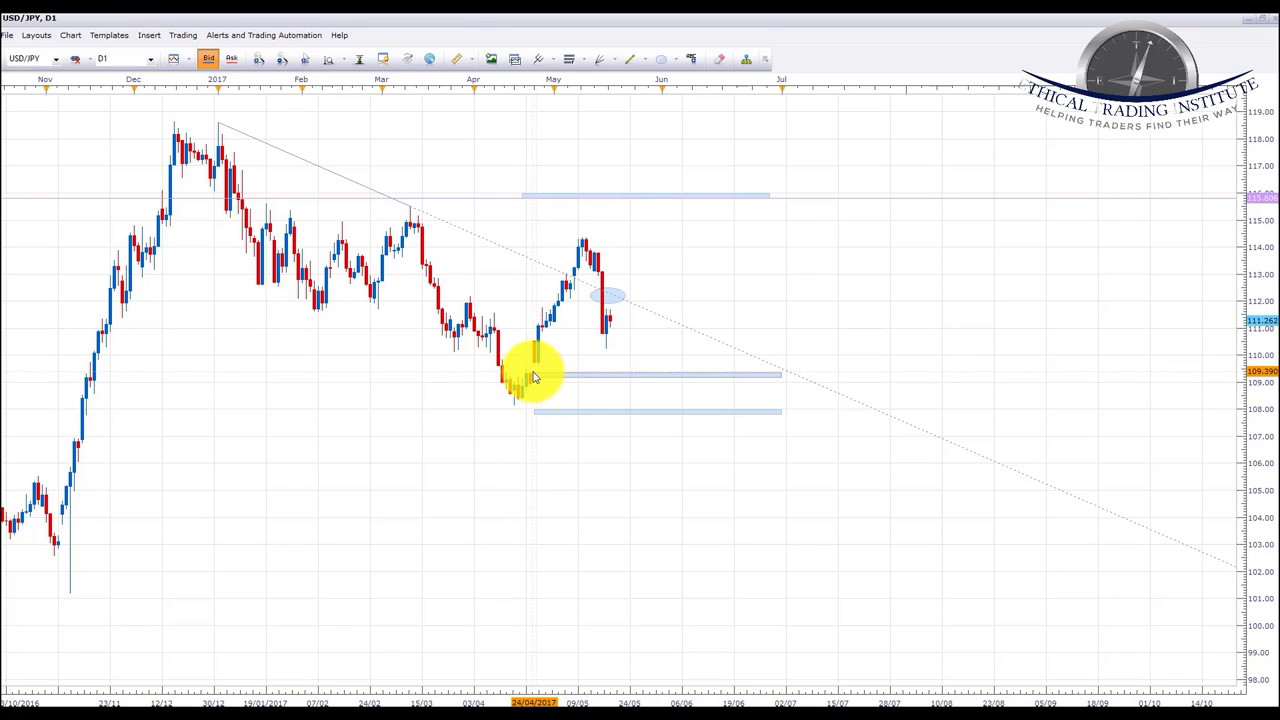
mouse_move(532, 377)
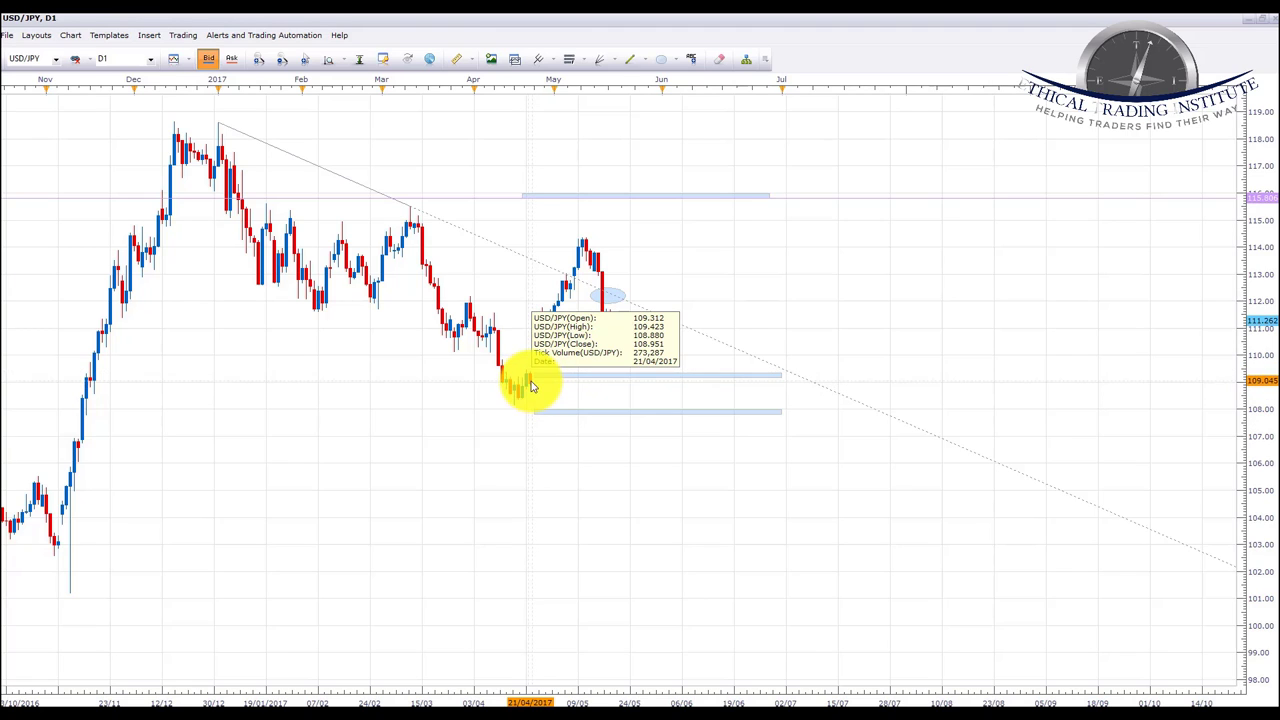
scroll(557, 440, down, 1)
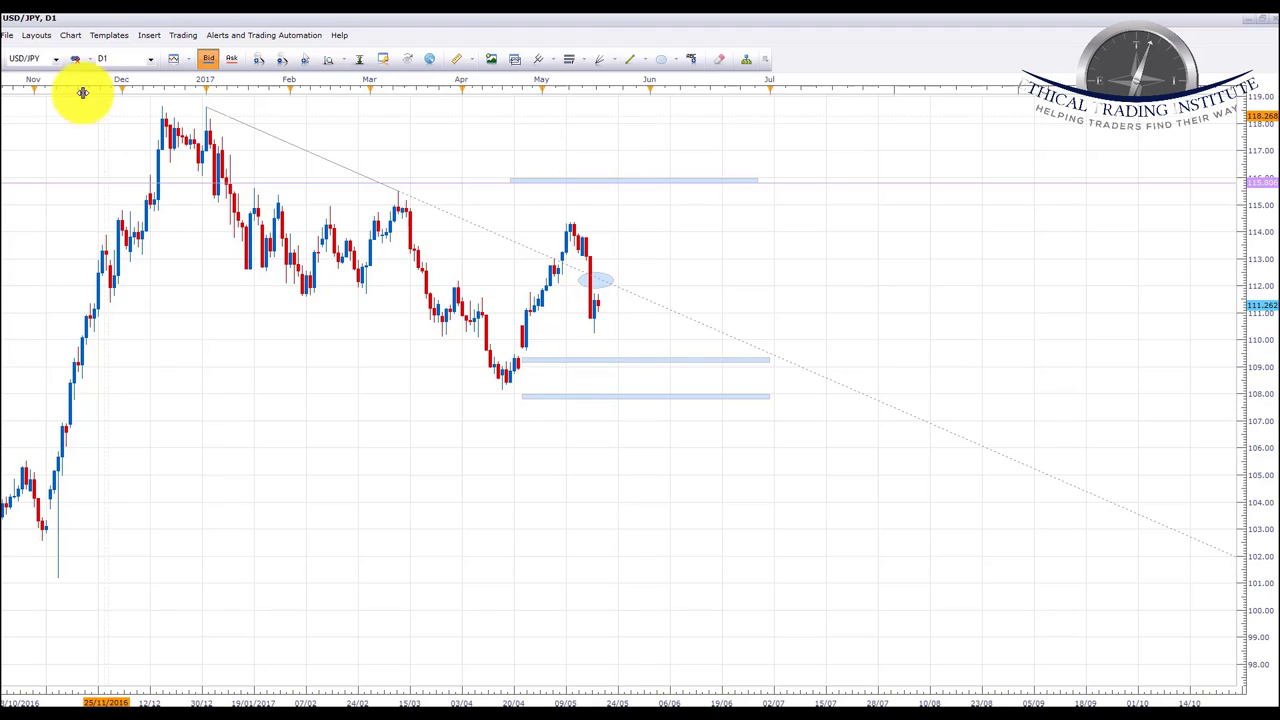
click(53, 58)
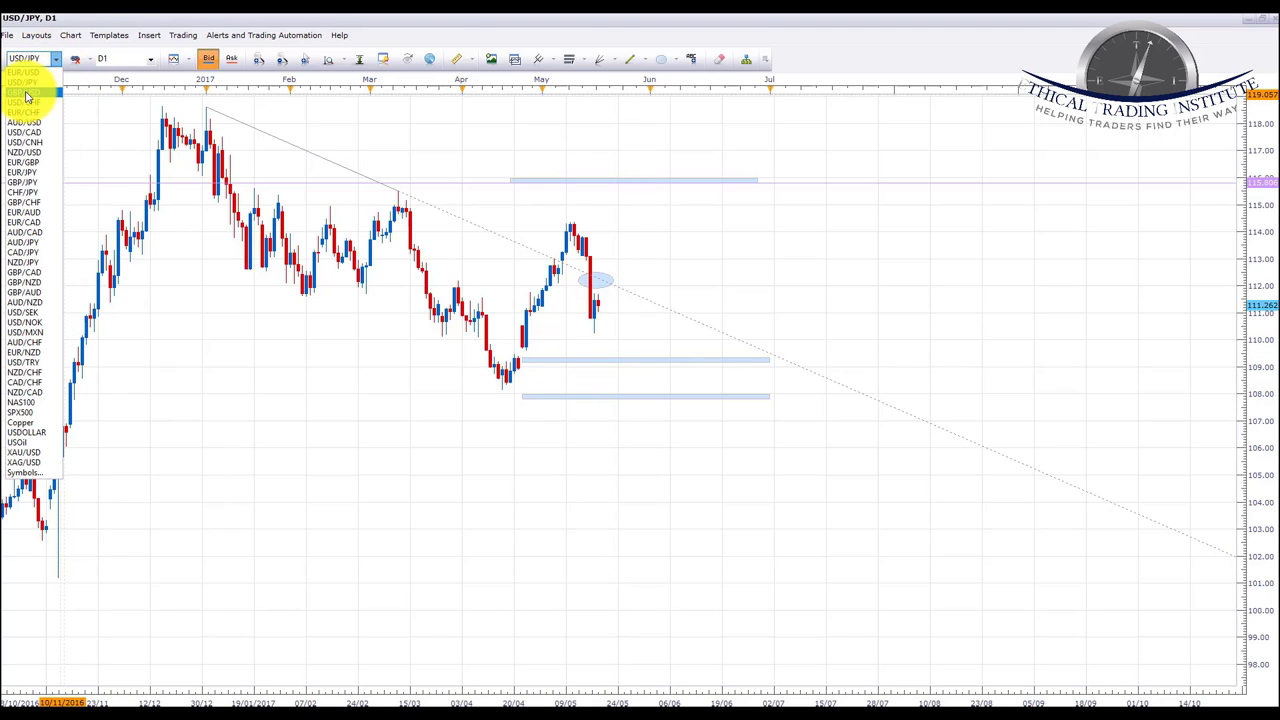
- Switch the daily chart to GBP/USD to review its rising channel and zones
click(27, 94)
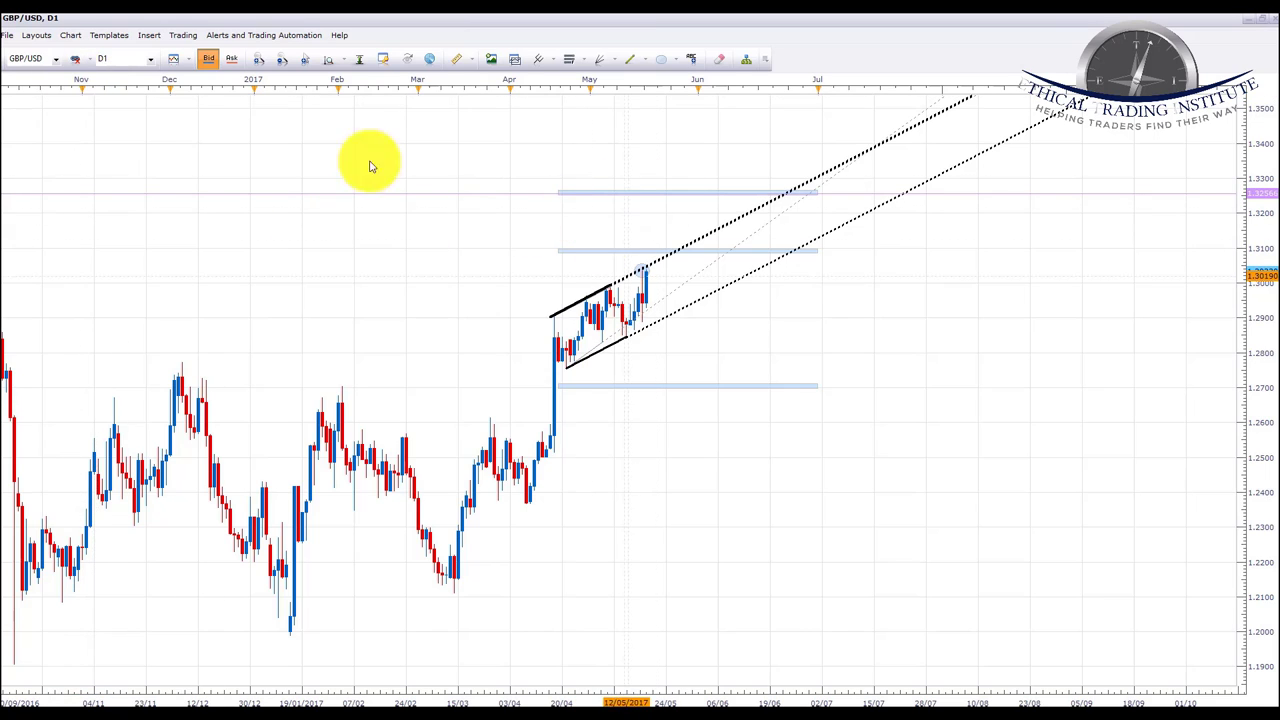
click(56, 58)
- Load USD/CHF, anchor a trendline end at the March low, then switch to AUD/USD
click(30, 118)
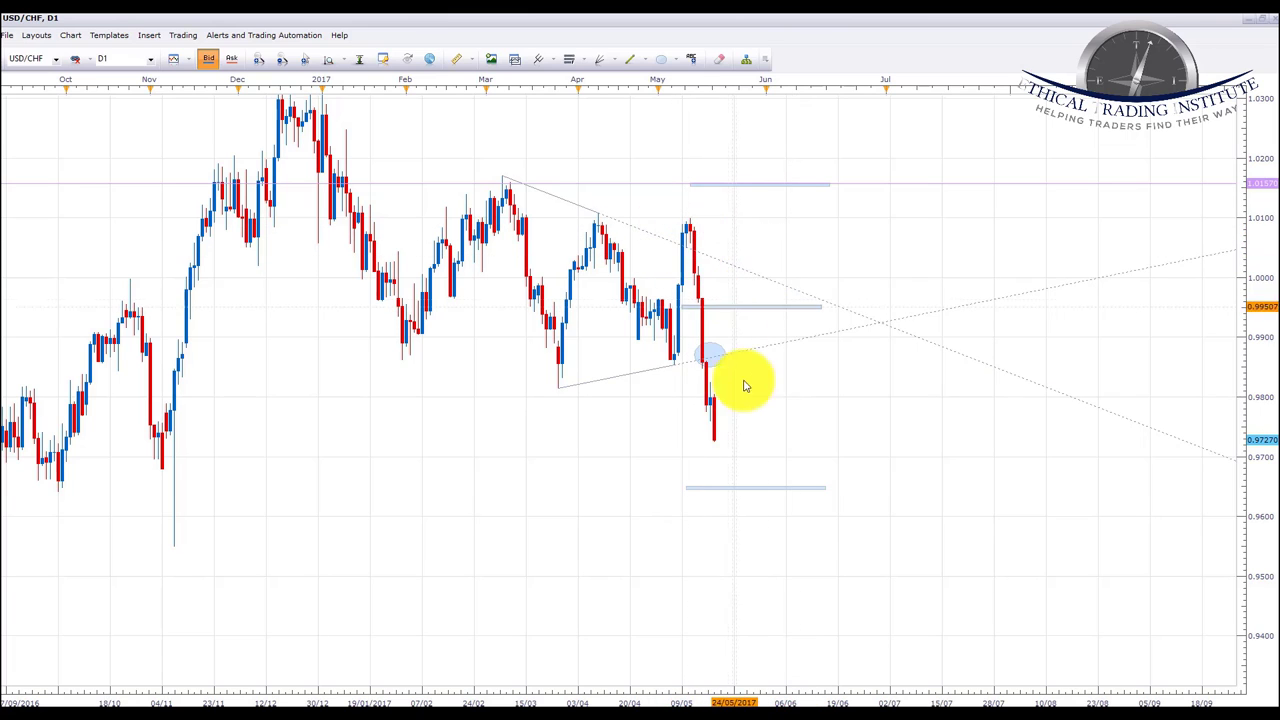
click(553, 398)
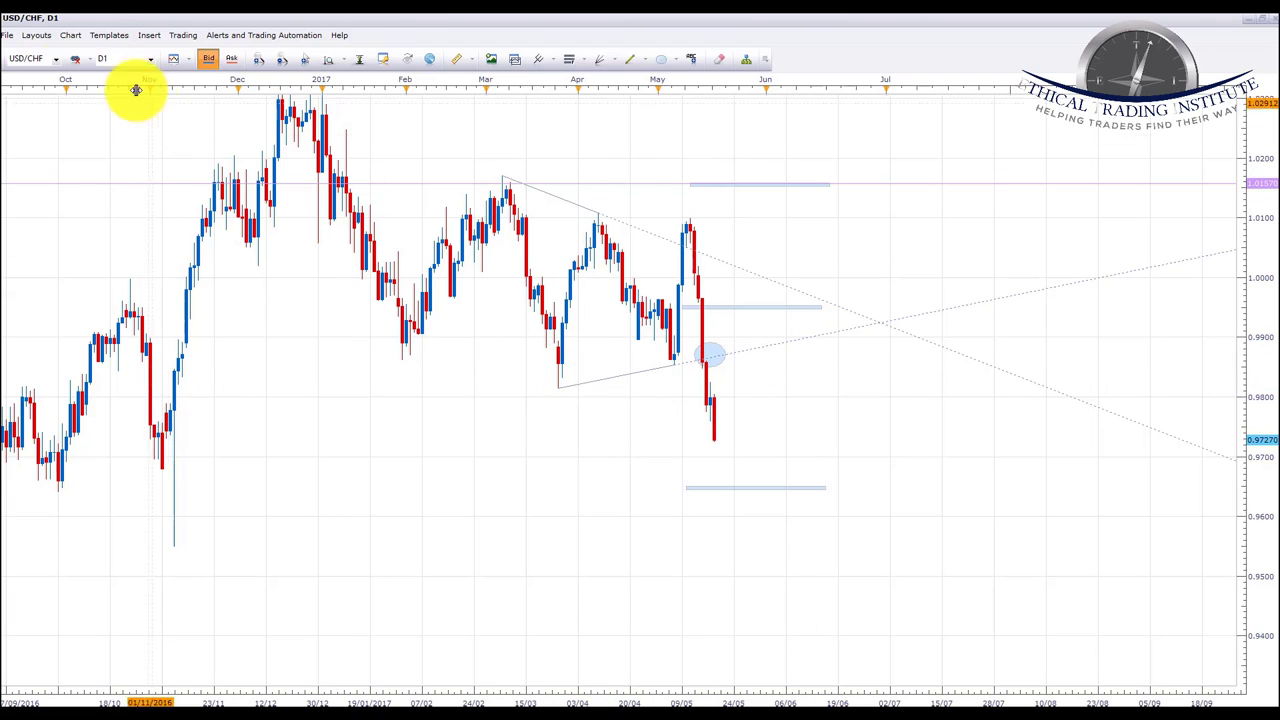
click(55, 58)
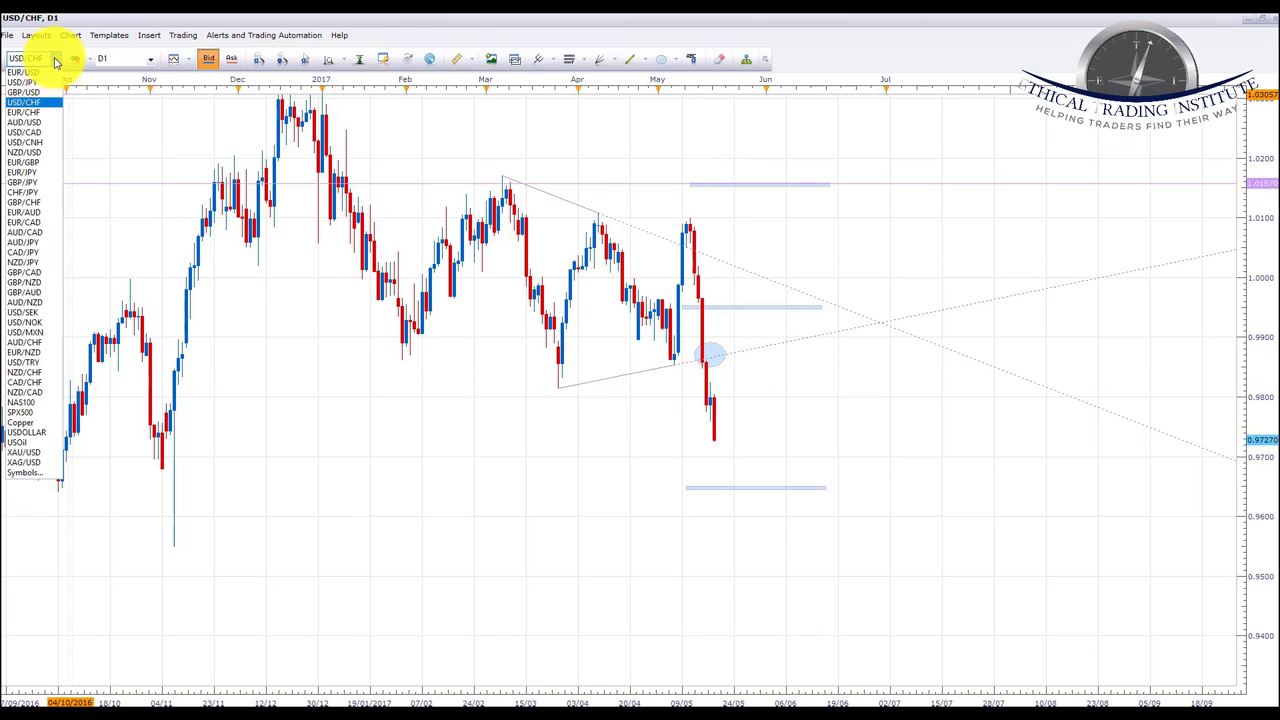
click(24, 124)
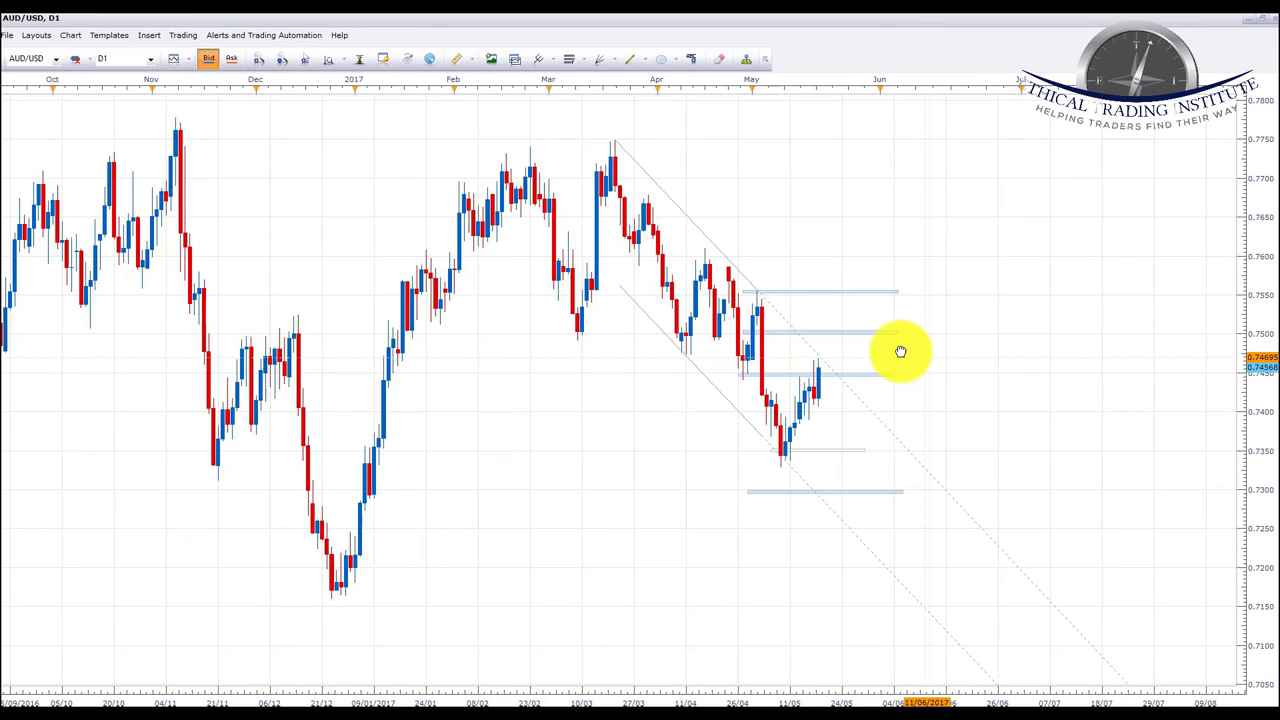
- Pan the AUD/USD chart to frame price testing the channel's upper trendline near 0.7450
drag(900, 351, 843, 309)
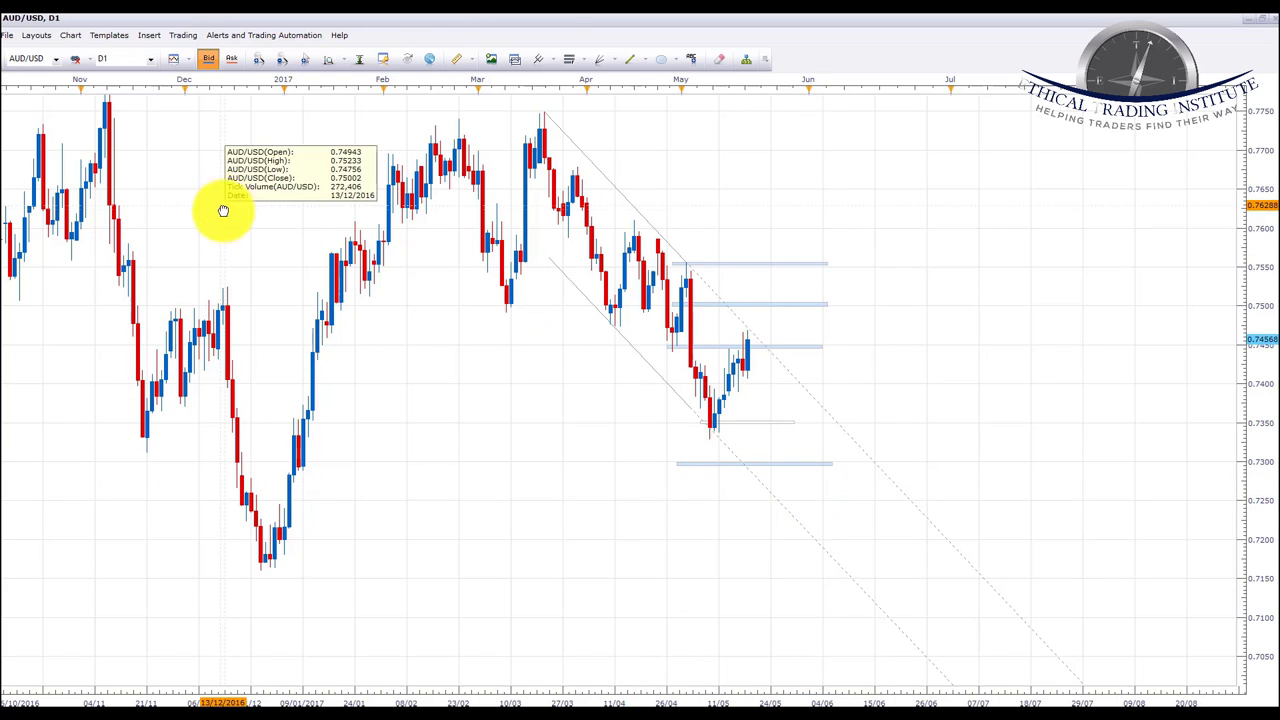
drag(220, 209, 206, 220)
click(58, 60)
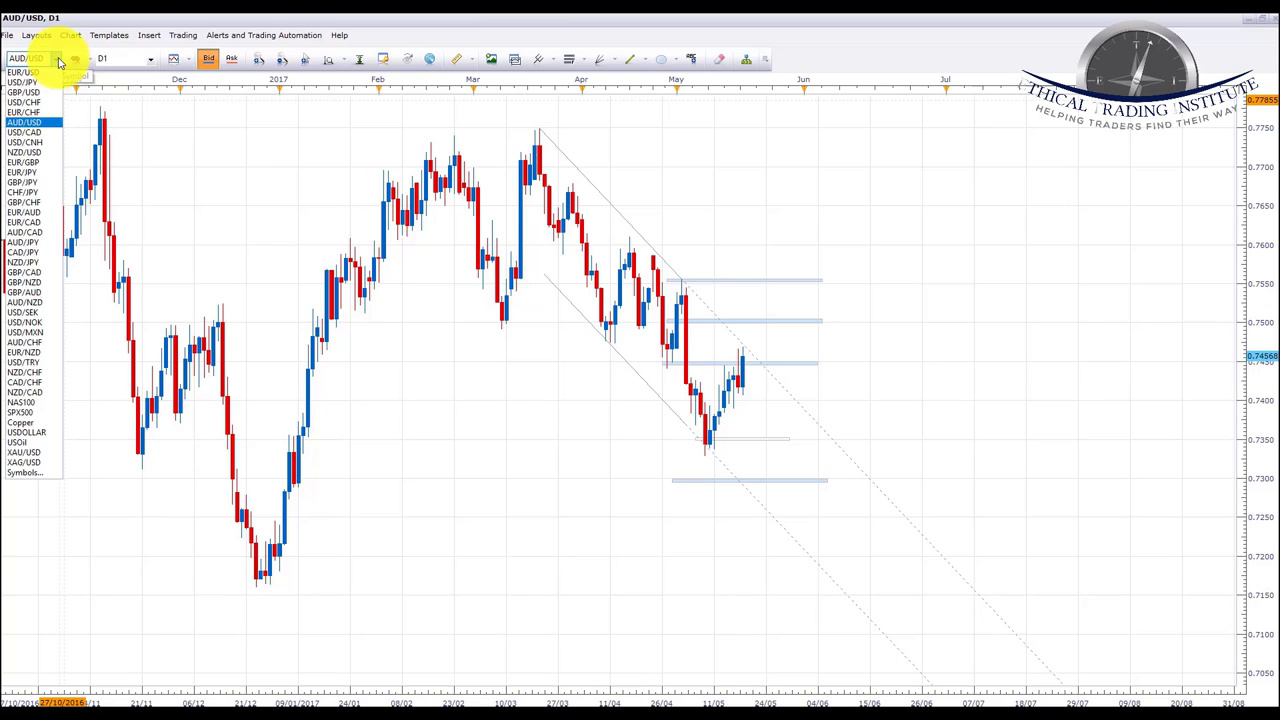
- Load USD/CAD, zoom in twice on recent months and centre its trendlines and zones
click(30, 133)
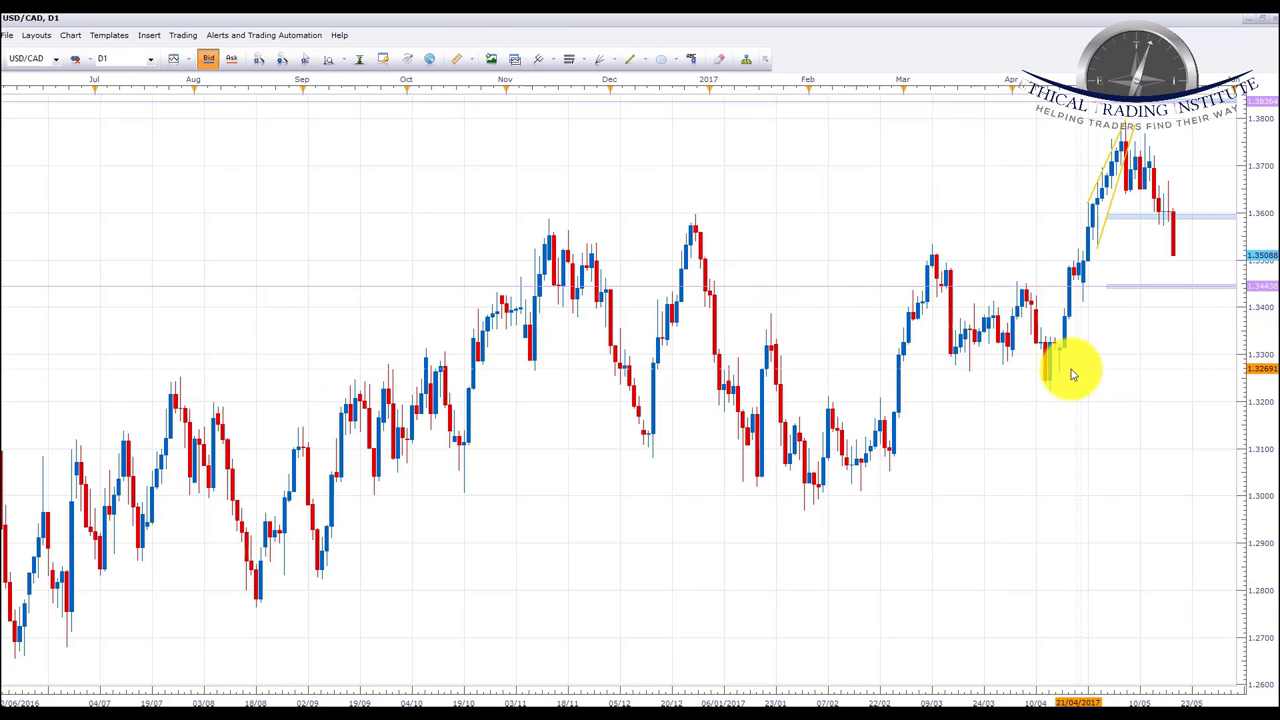
drag(1066, 366, 518, 388)
click(258, 60)
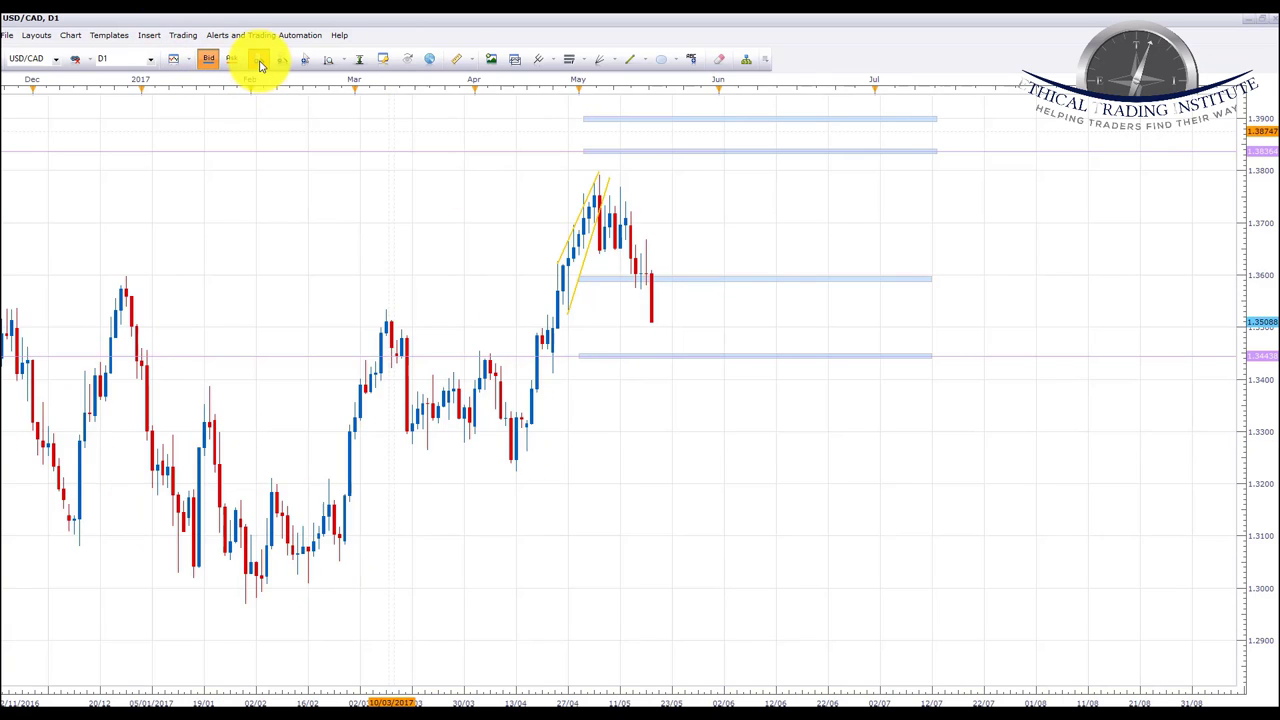
click(258, 60)
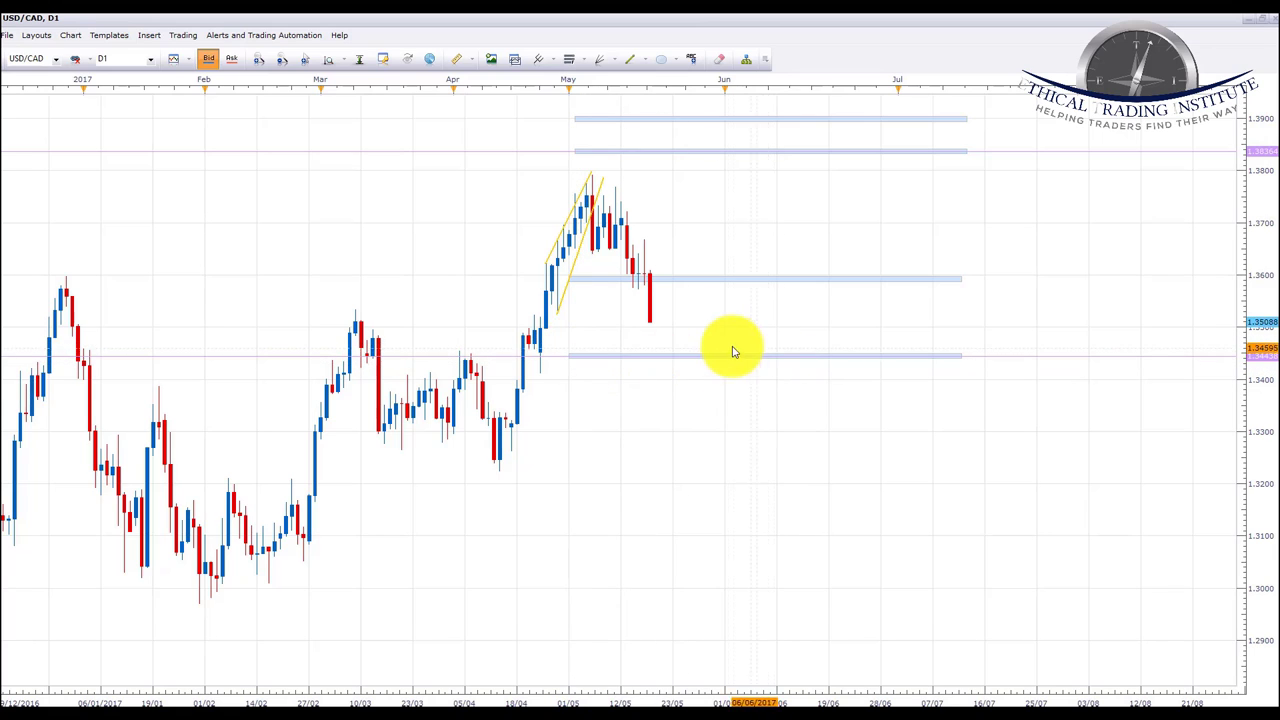
drag(710, 325, 722, 341)
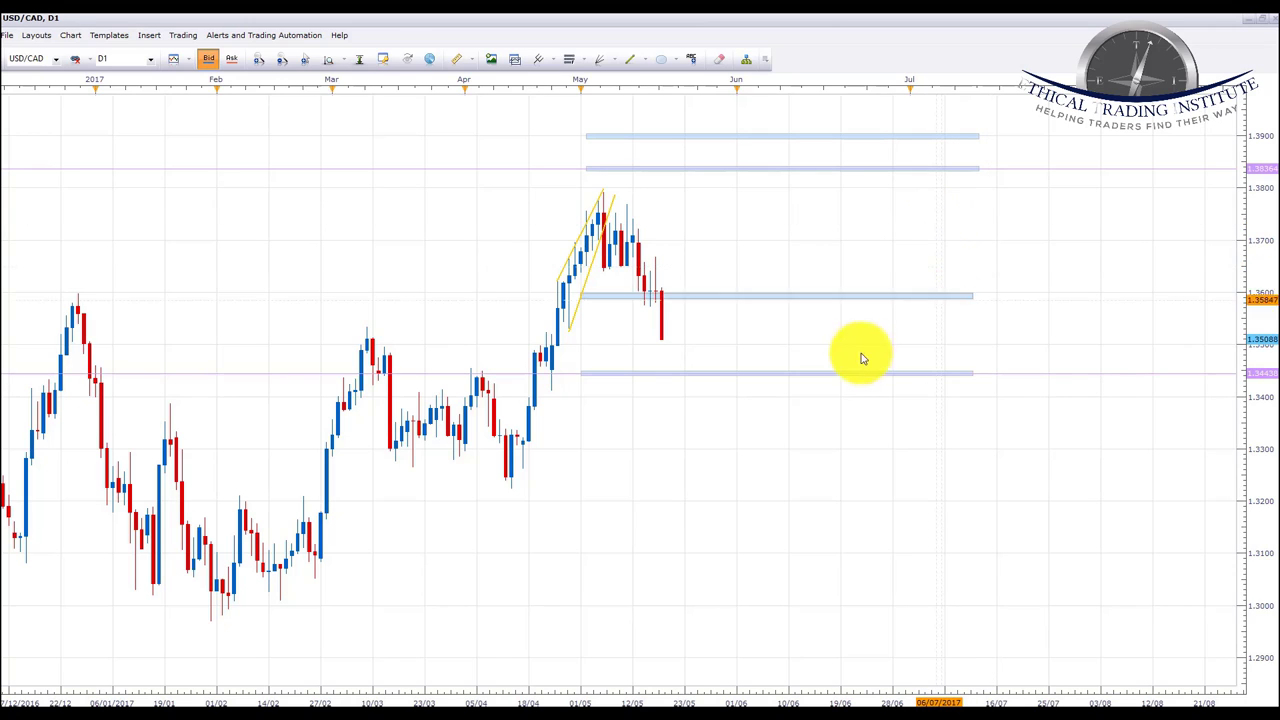
drag(789, 220, 729, 236)
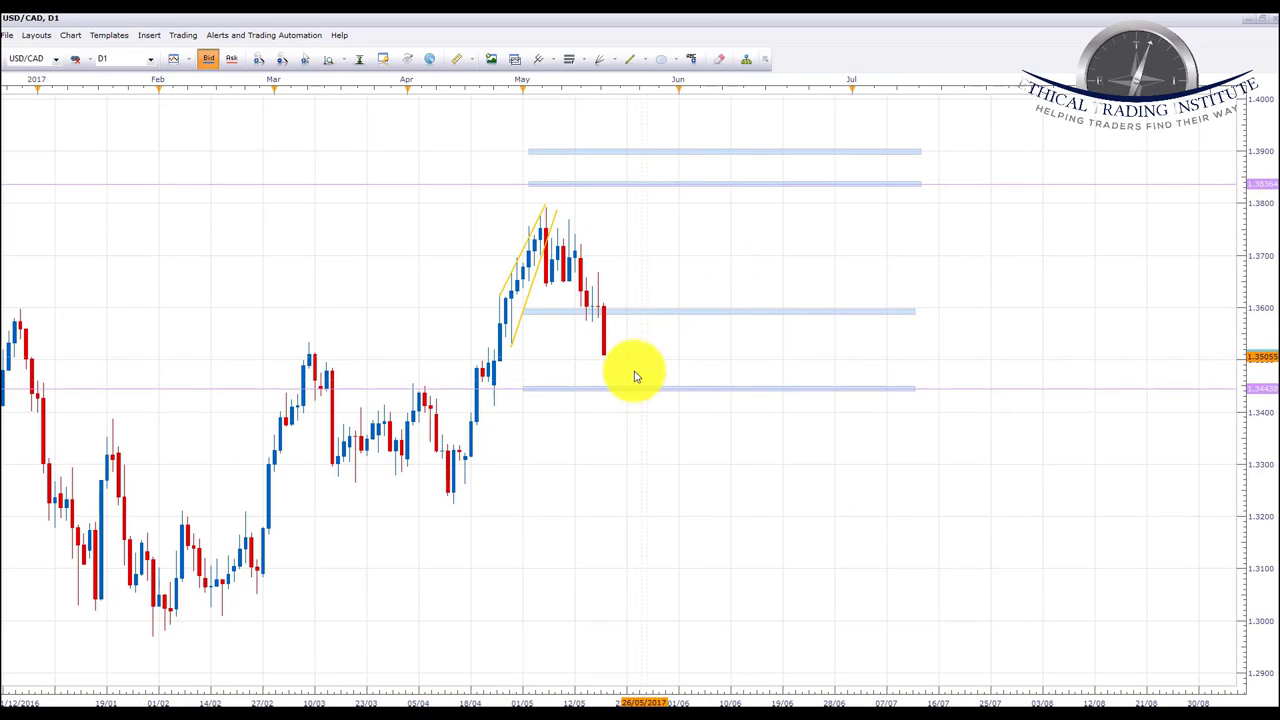
click(57, 61)
- Load NZD/USD, pan to frame its recent candles and lower zones, then switch to EUR/GBP
click(51, 151)
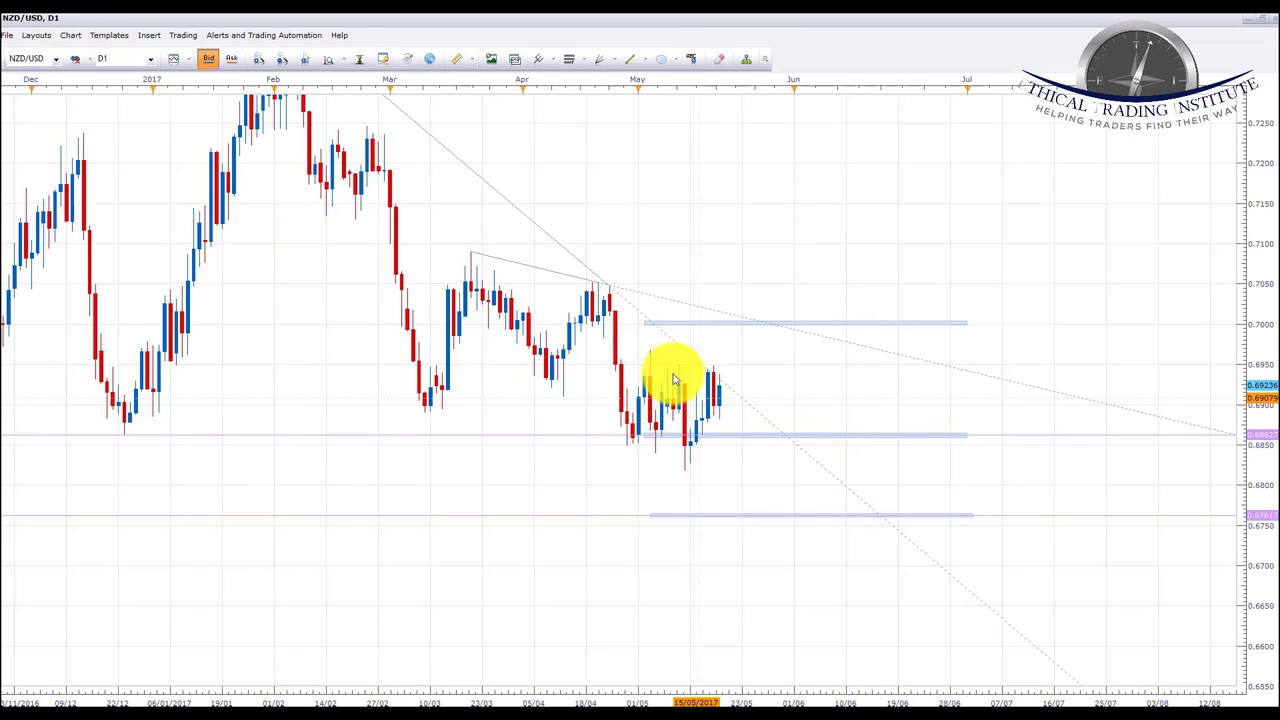
scroll(680, 271, up, 3)
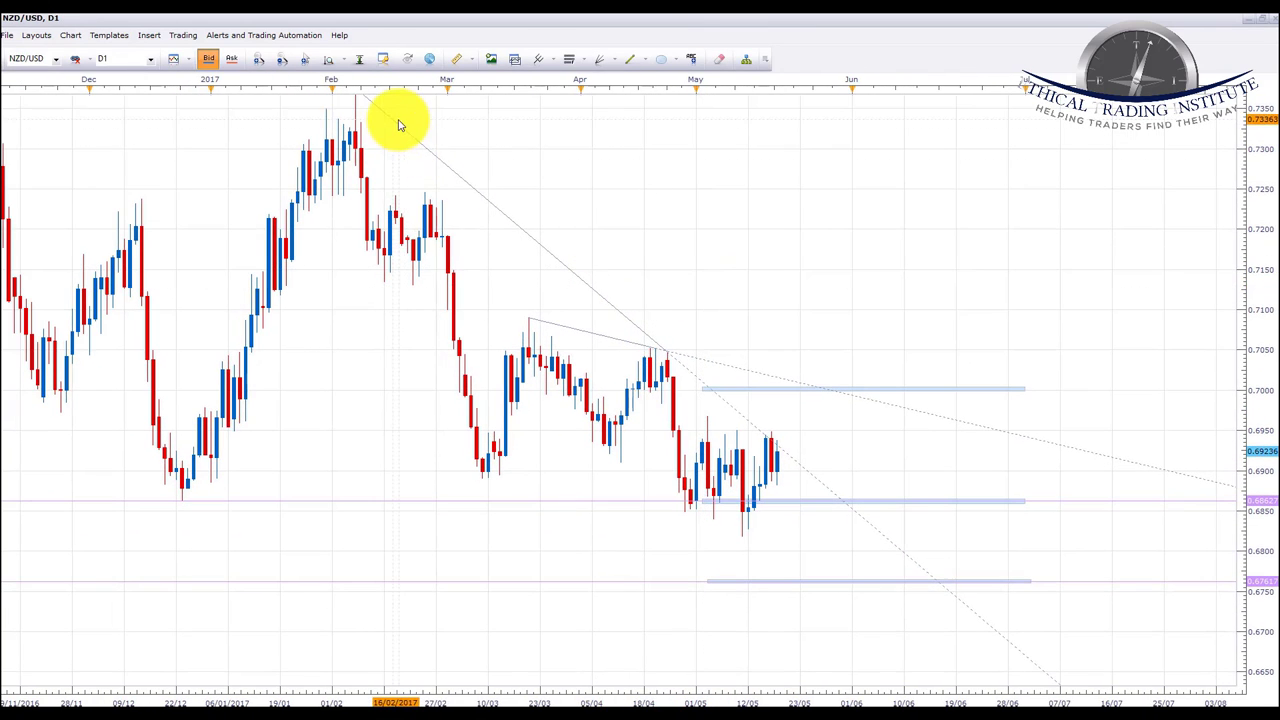
drag(866, 457, 786, 380)
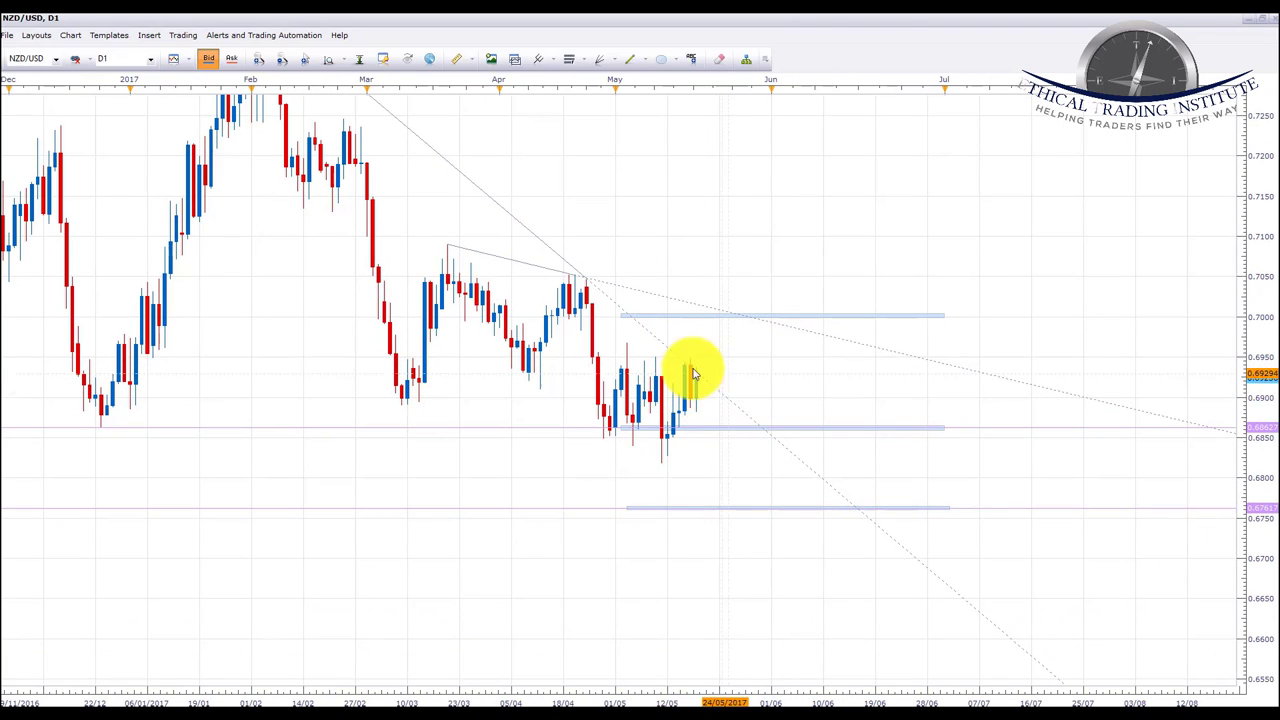
drag(758, 388, 731, 354)
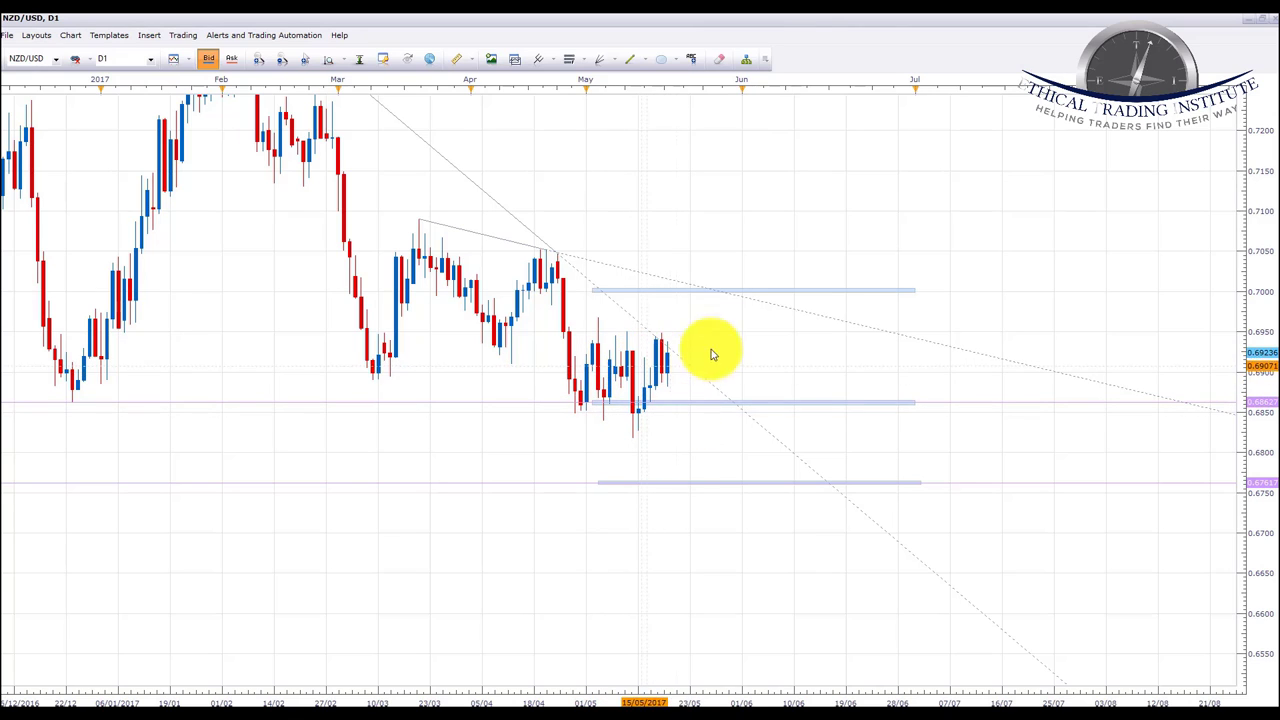
drag(894, 257, 918, 261)
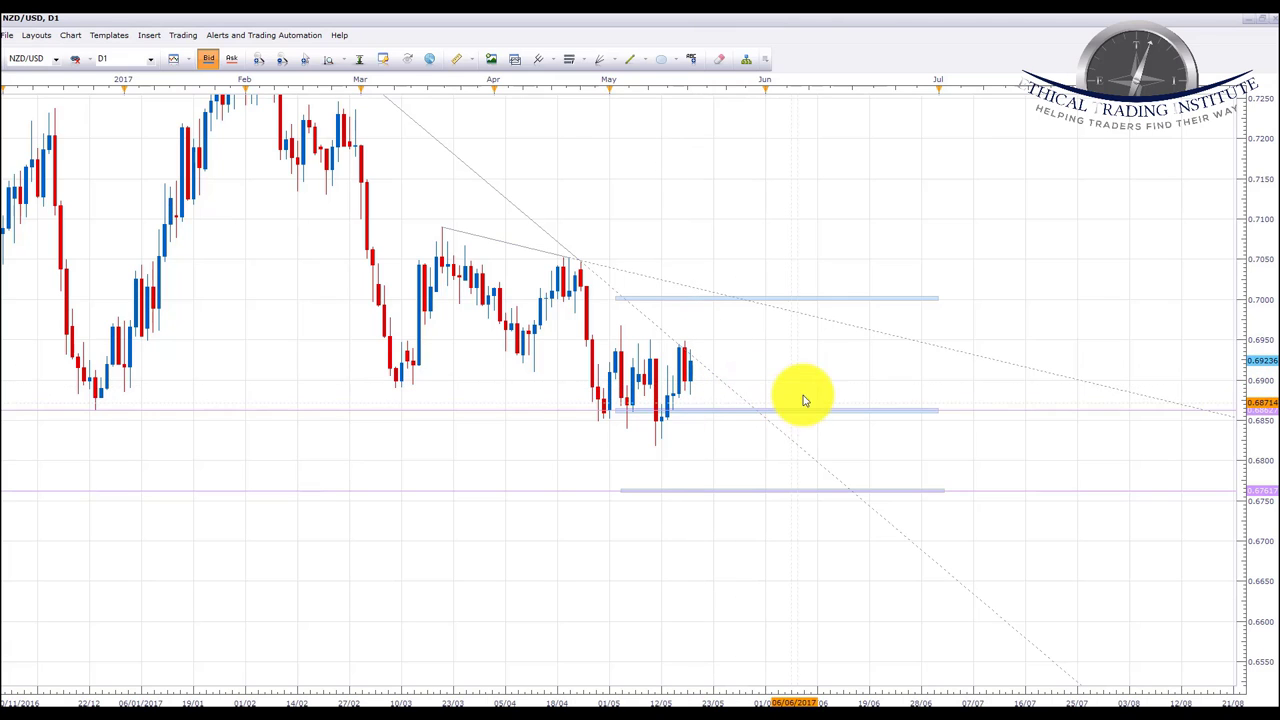
drag(815, 374, 827, 344)
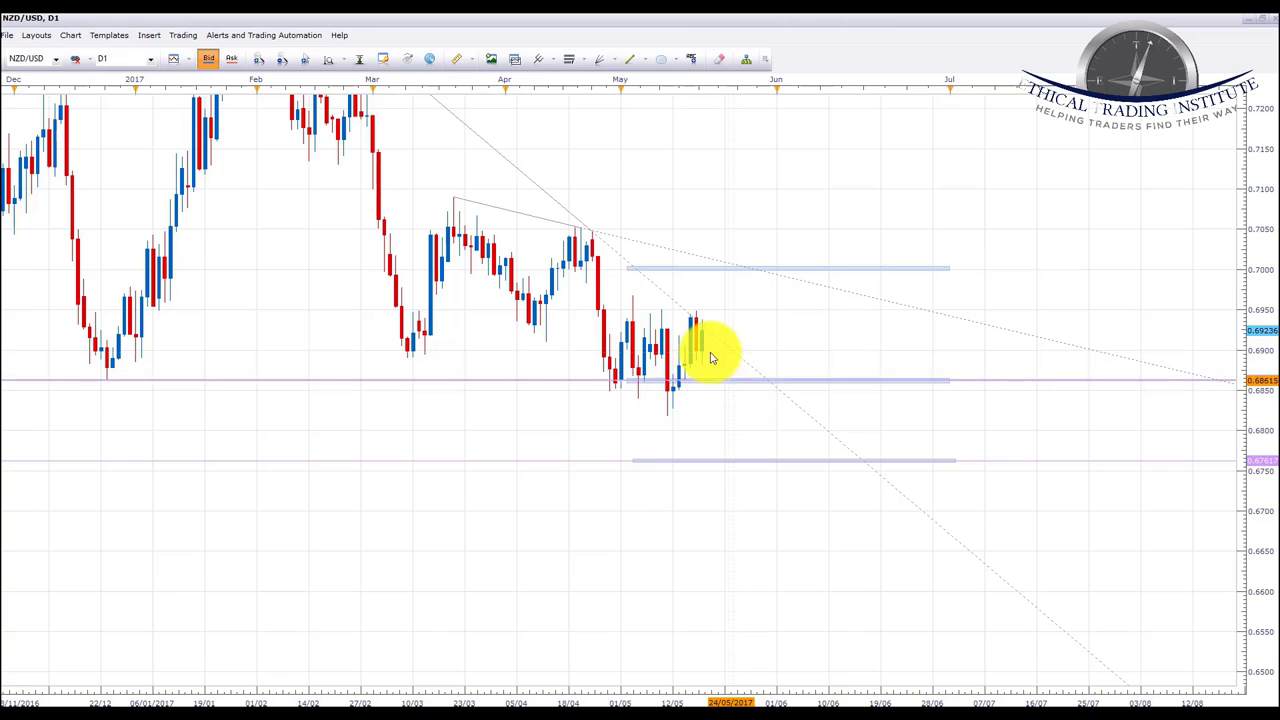
click(56, 60)
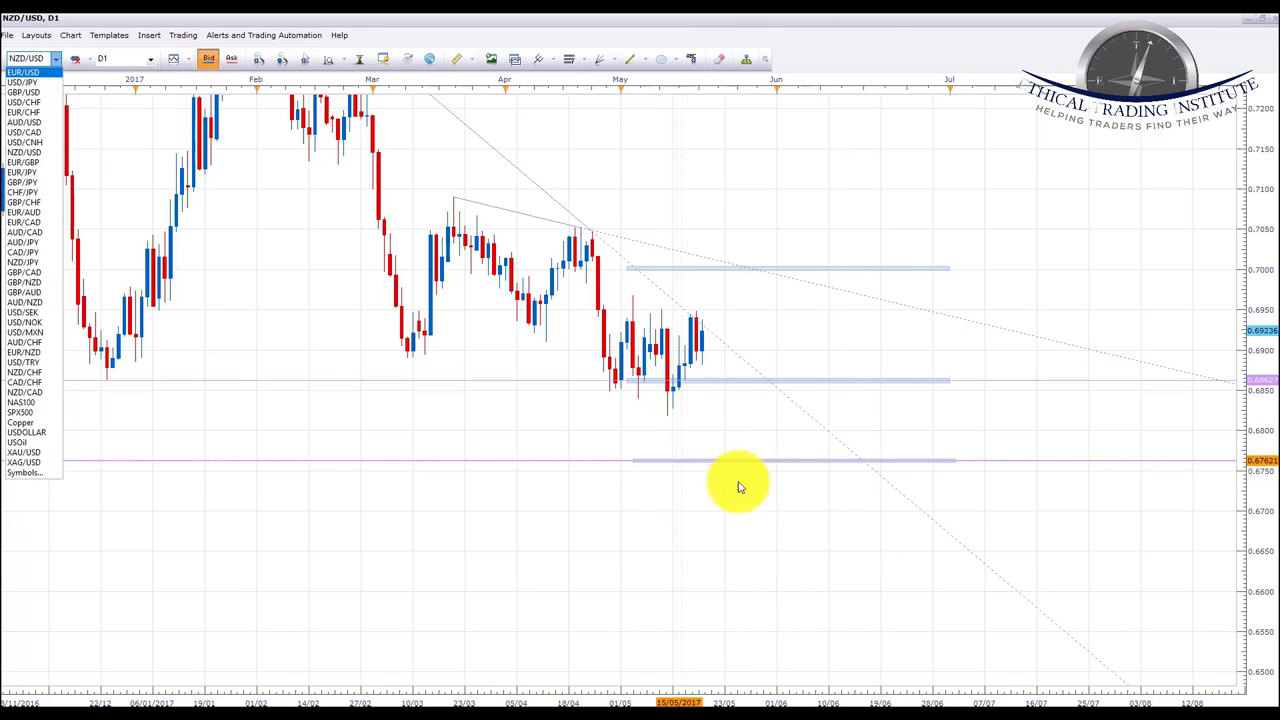
click(27, 163)
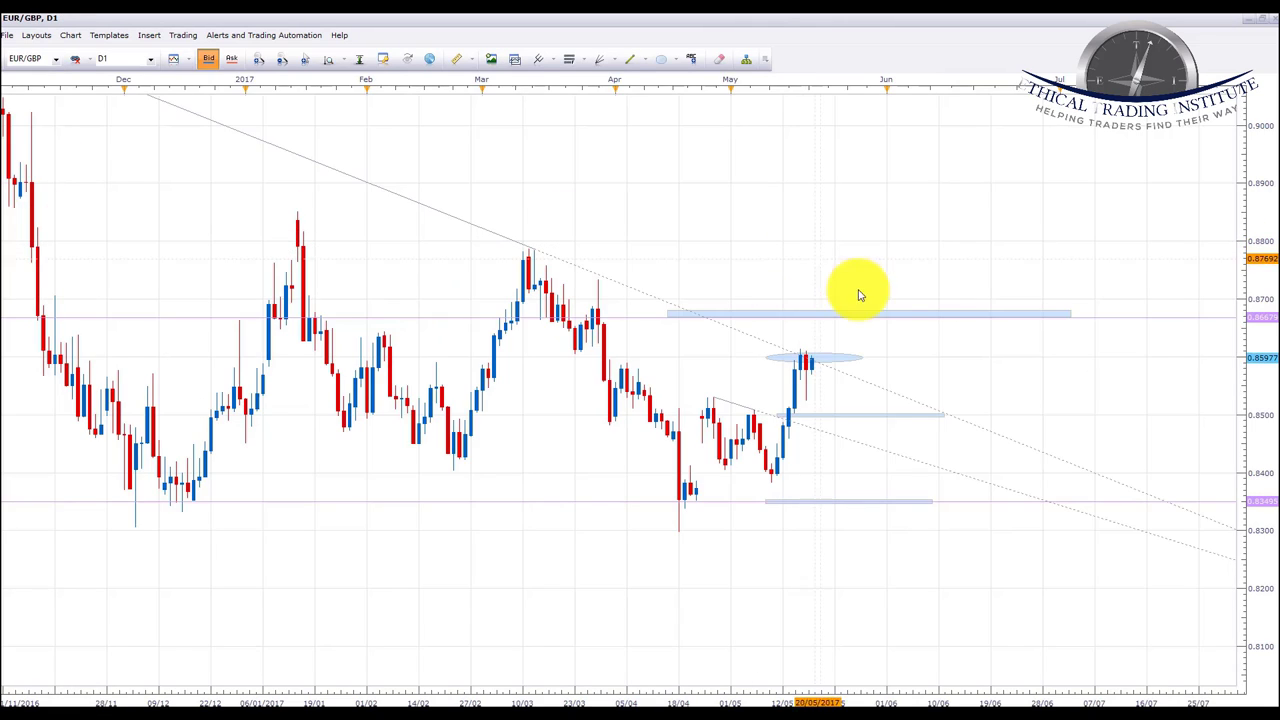
- Pan the EUR/GBP chart toward recent dates, then load the EUR/JPY daily chart
drag(915, 328, 797, 309)
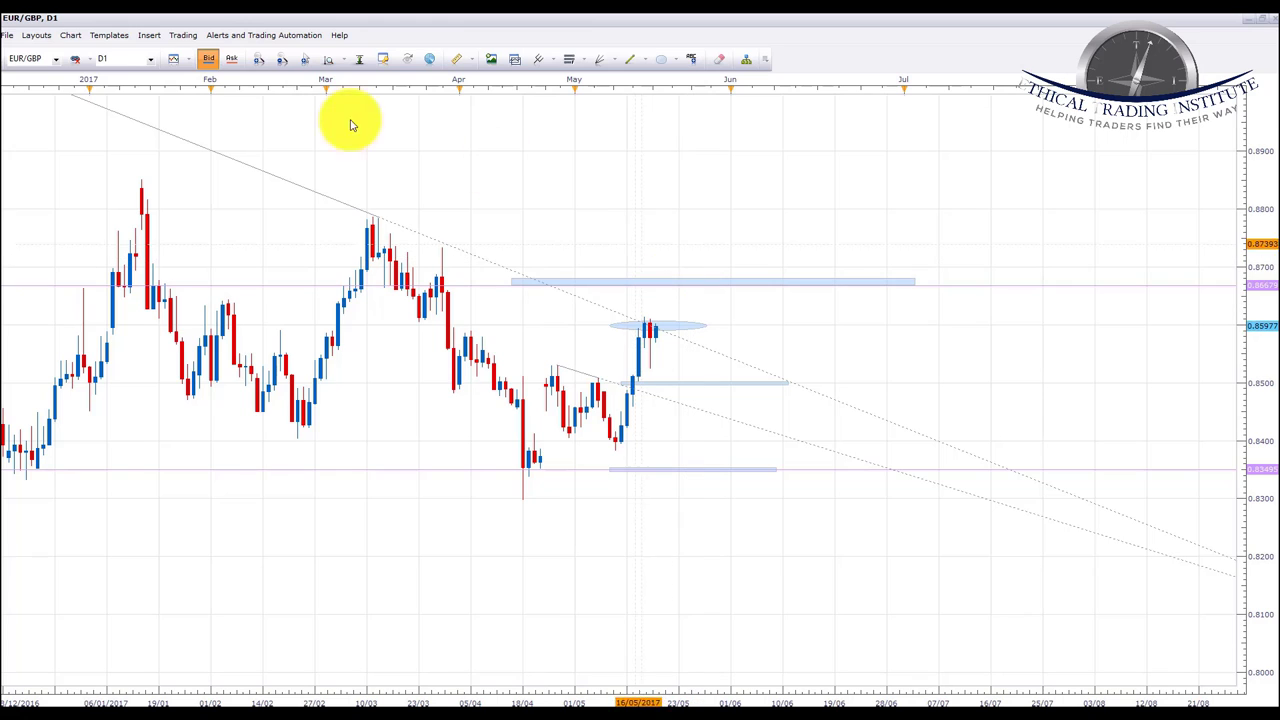
click(56, 60)
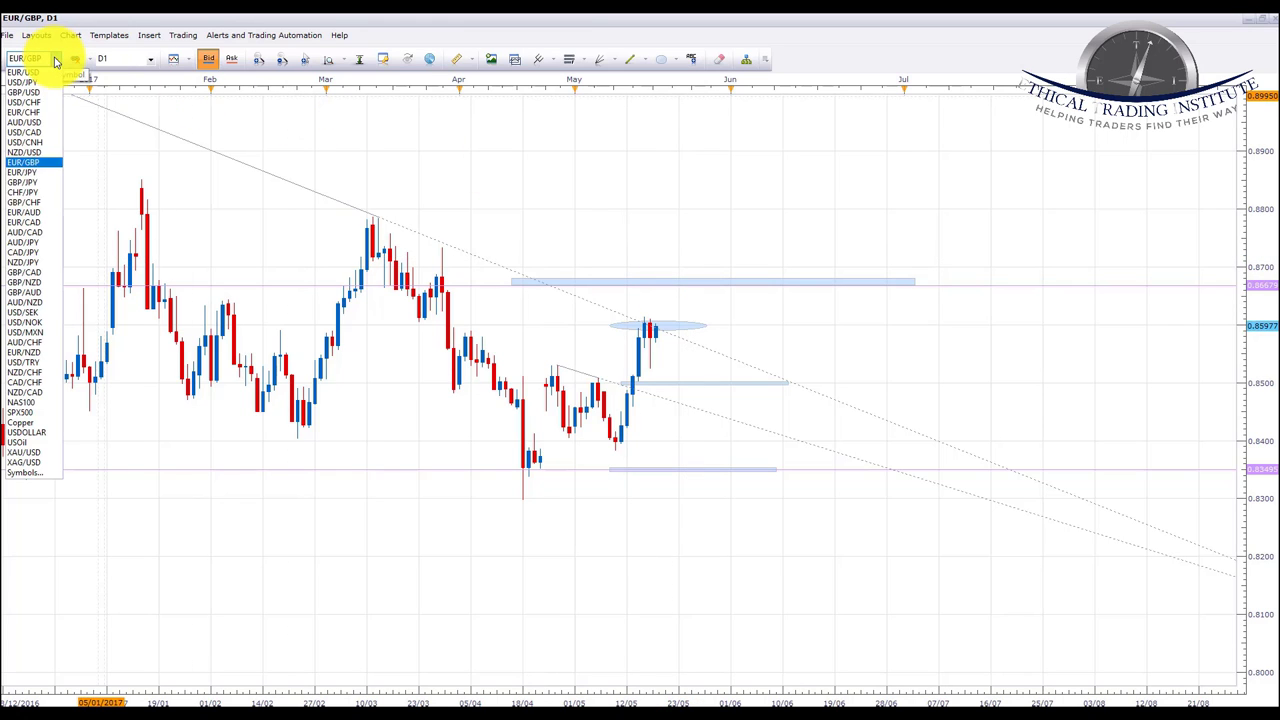
click(30, 174)
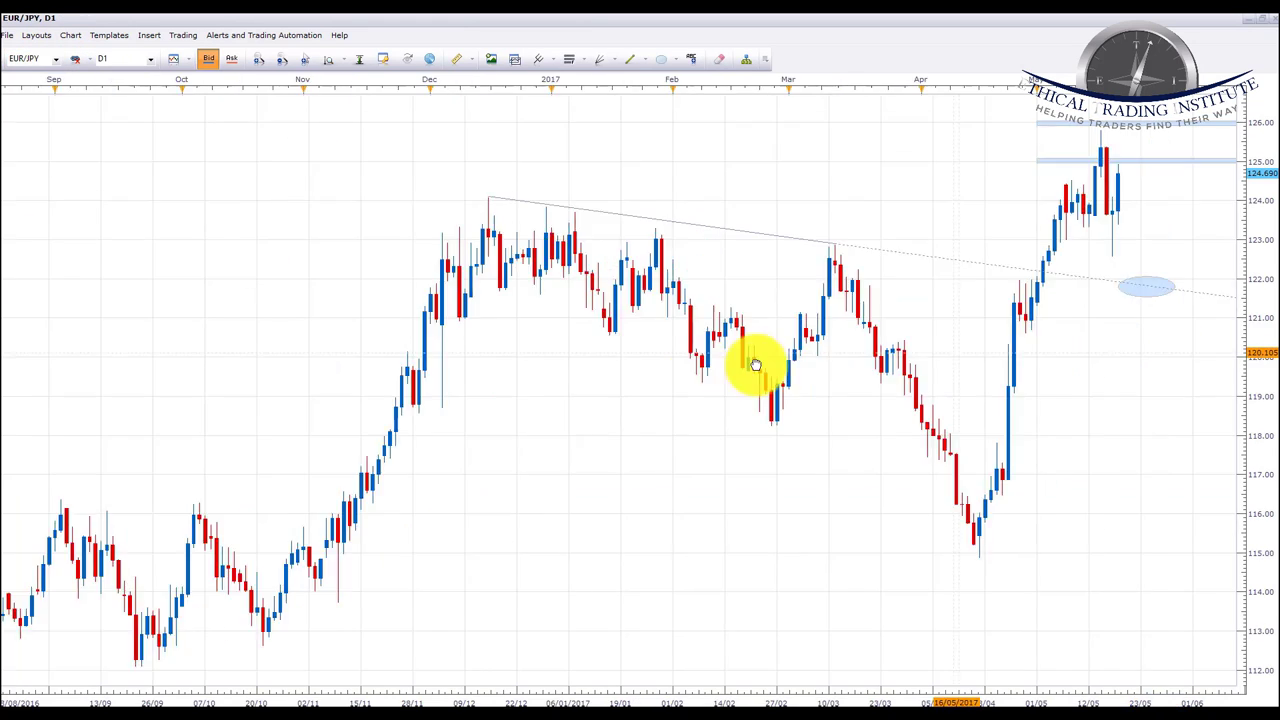
drag(627, 390, 843, 391)
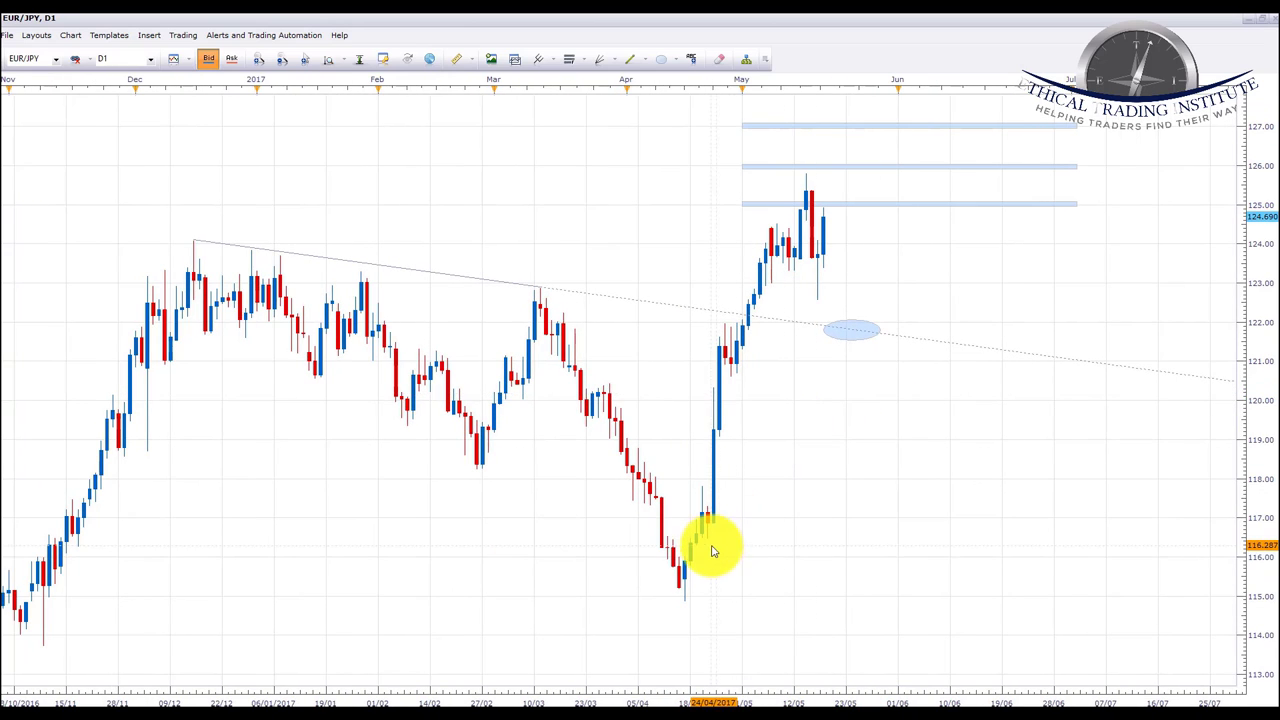
drag(1007, 267, 795, 274)
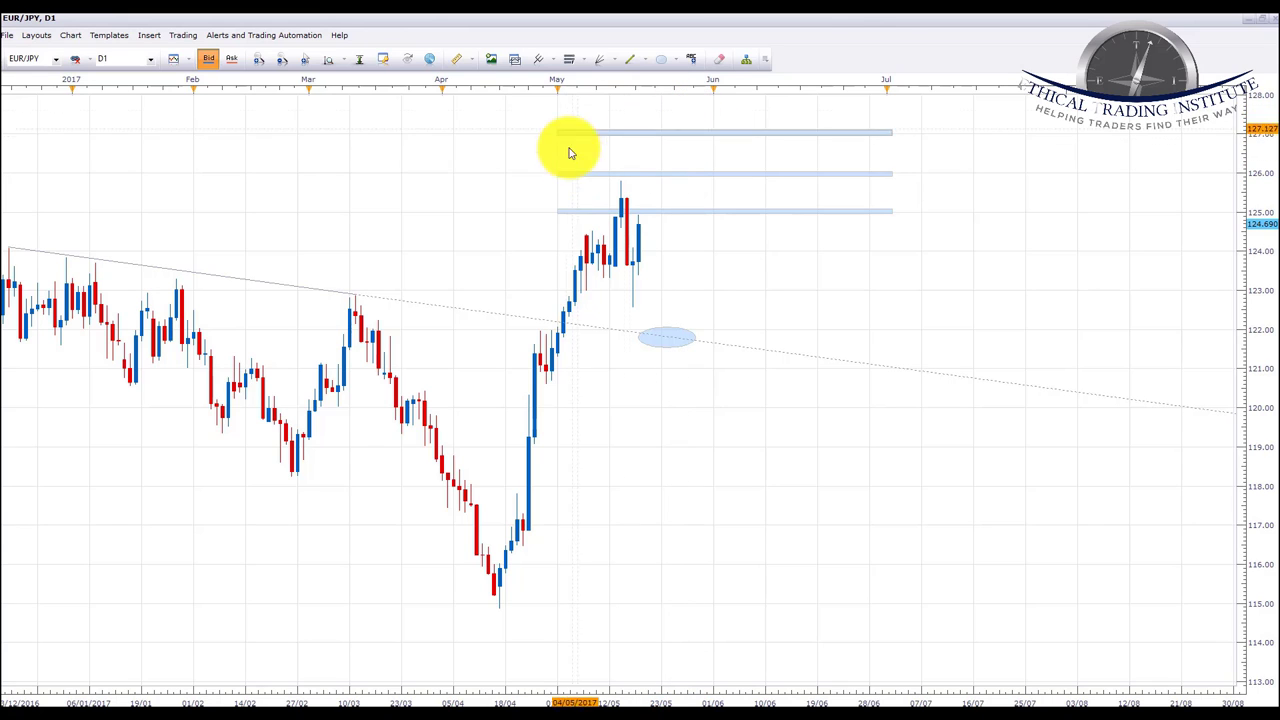
drag(851, 251, 791, 220)
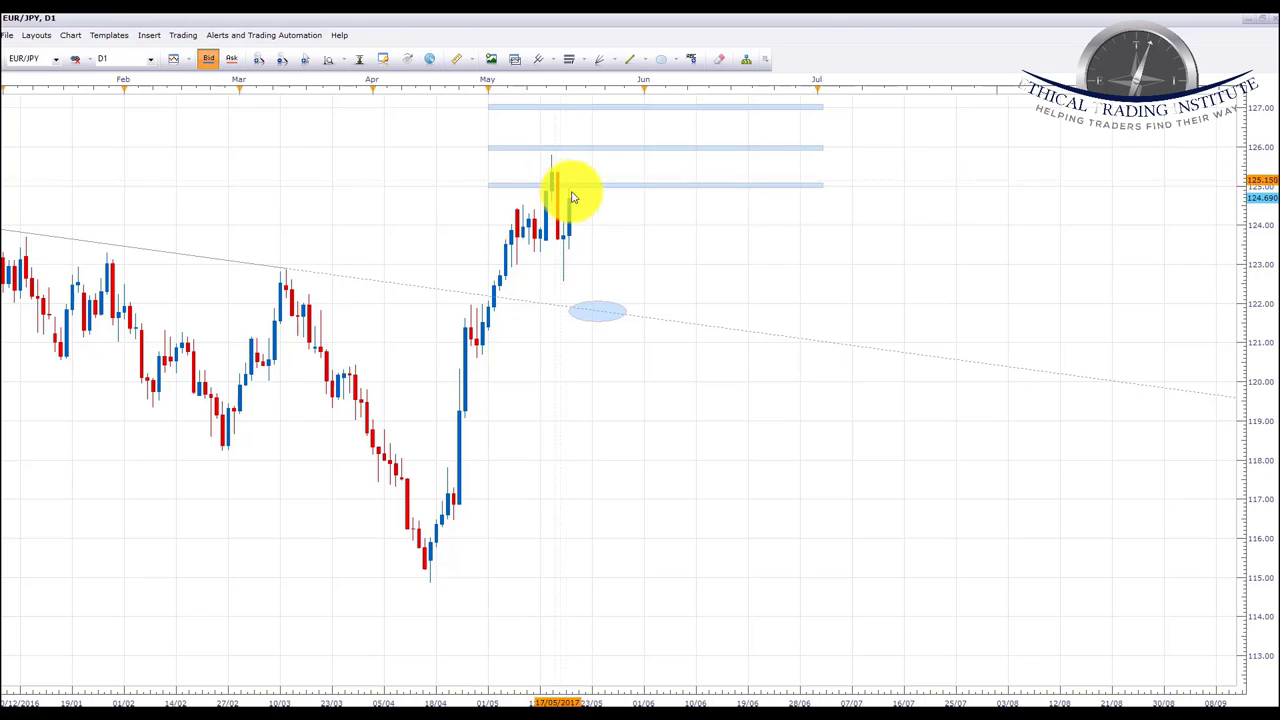
drag(634, 254, 758, 290)
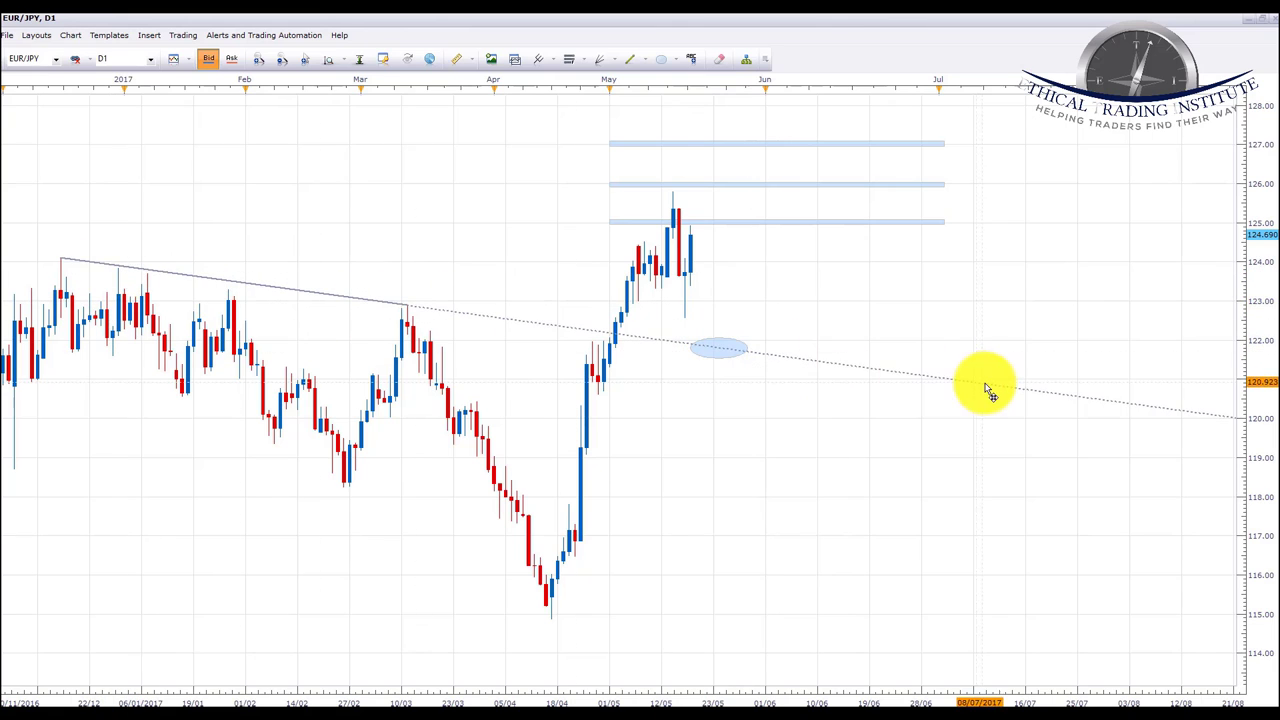
drag(988, 339, 928, 326)
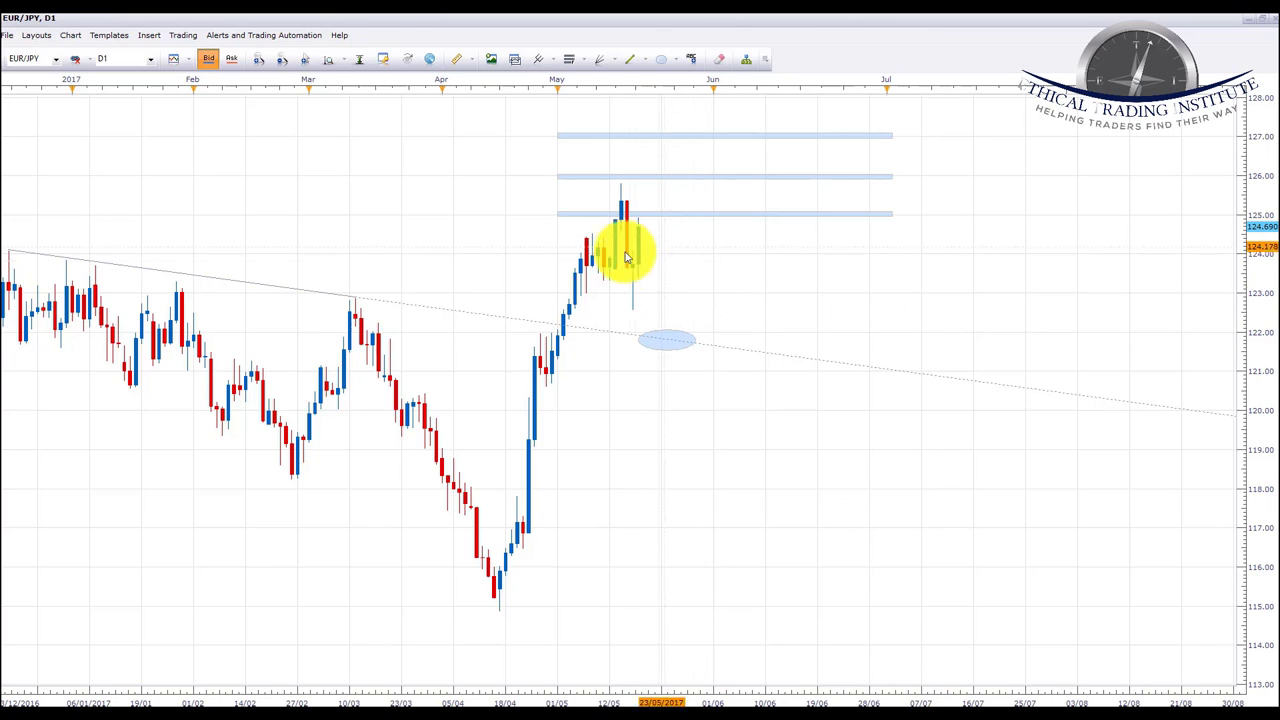
drag(745, 309, 699, 313)
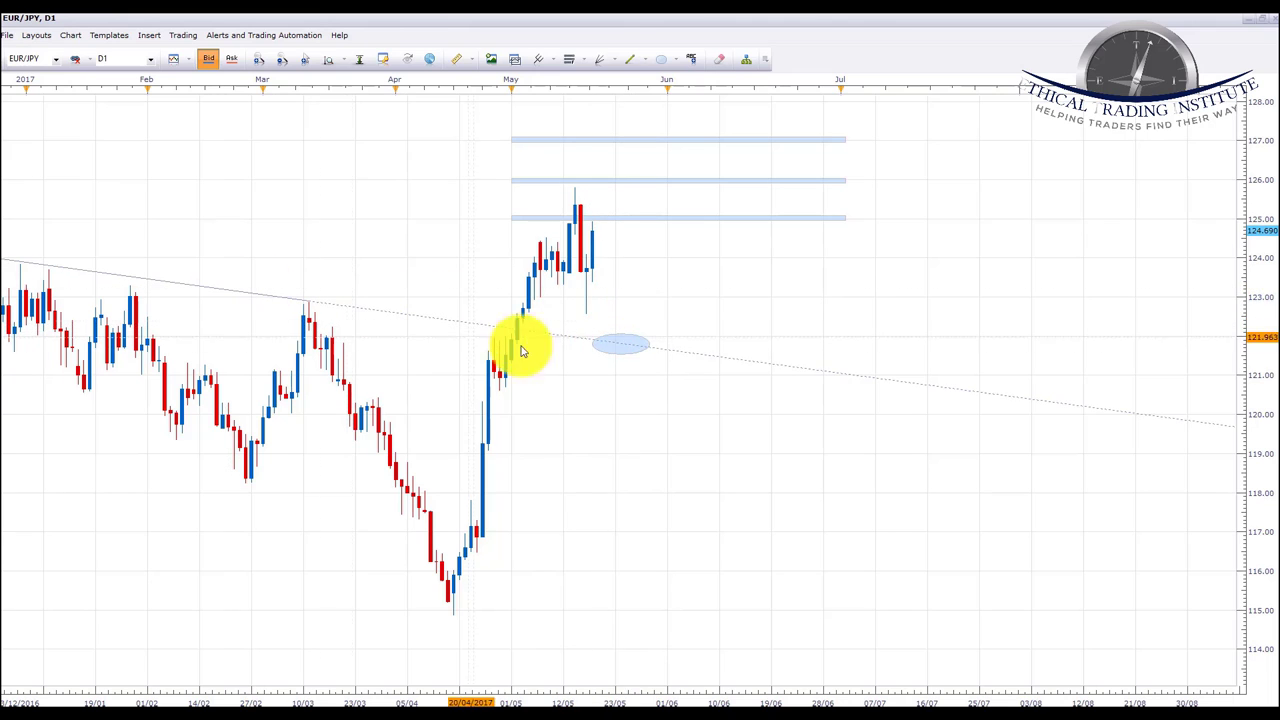
scroll(770, 290, up, 2)
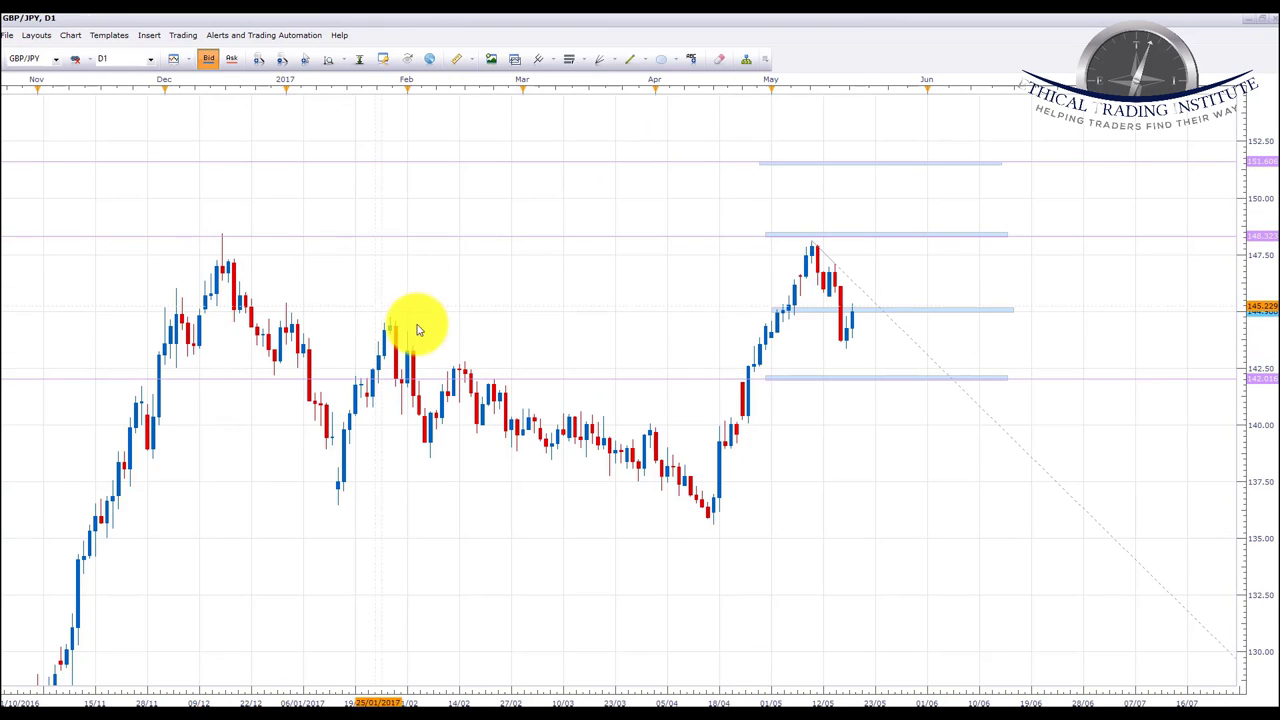
- Draw a trendline down from the December high on GBP/JPY, then cancel it in the Add Line dialog
click(634, 59)
drag(221, 233, 593, 400)
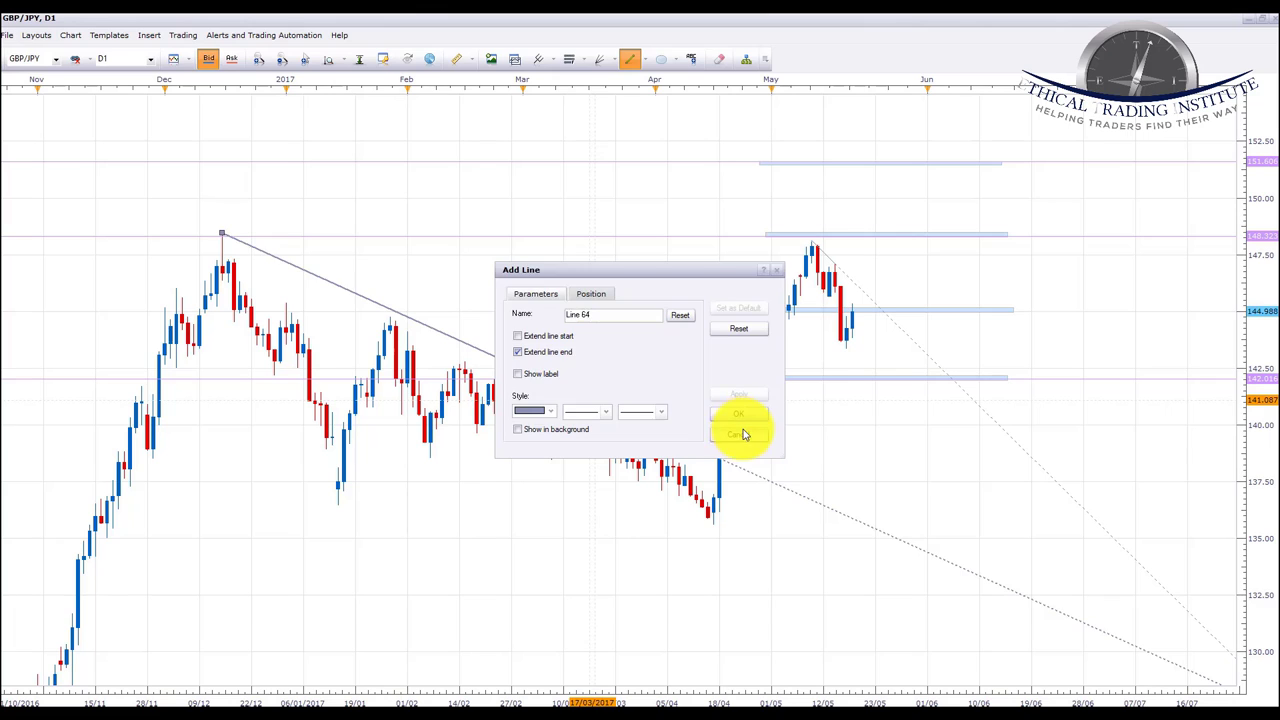
click(739, 432)
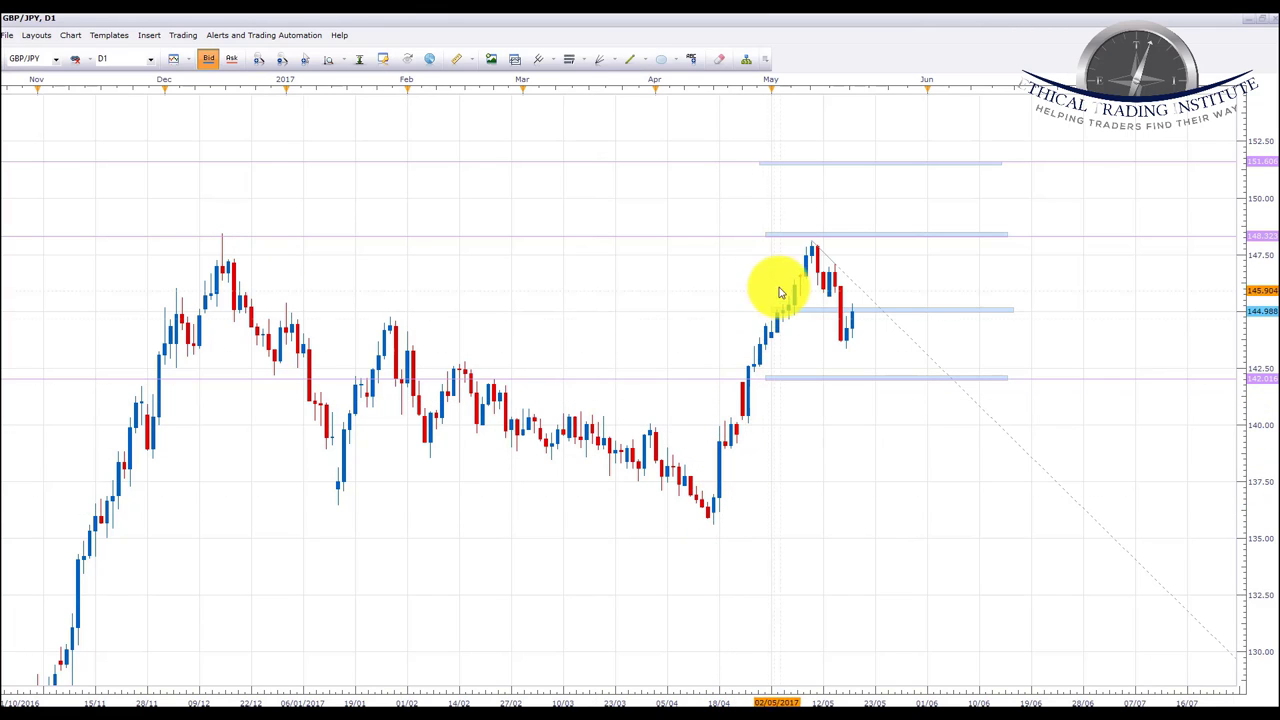
drag(1093, 326, 920, 322)
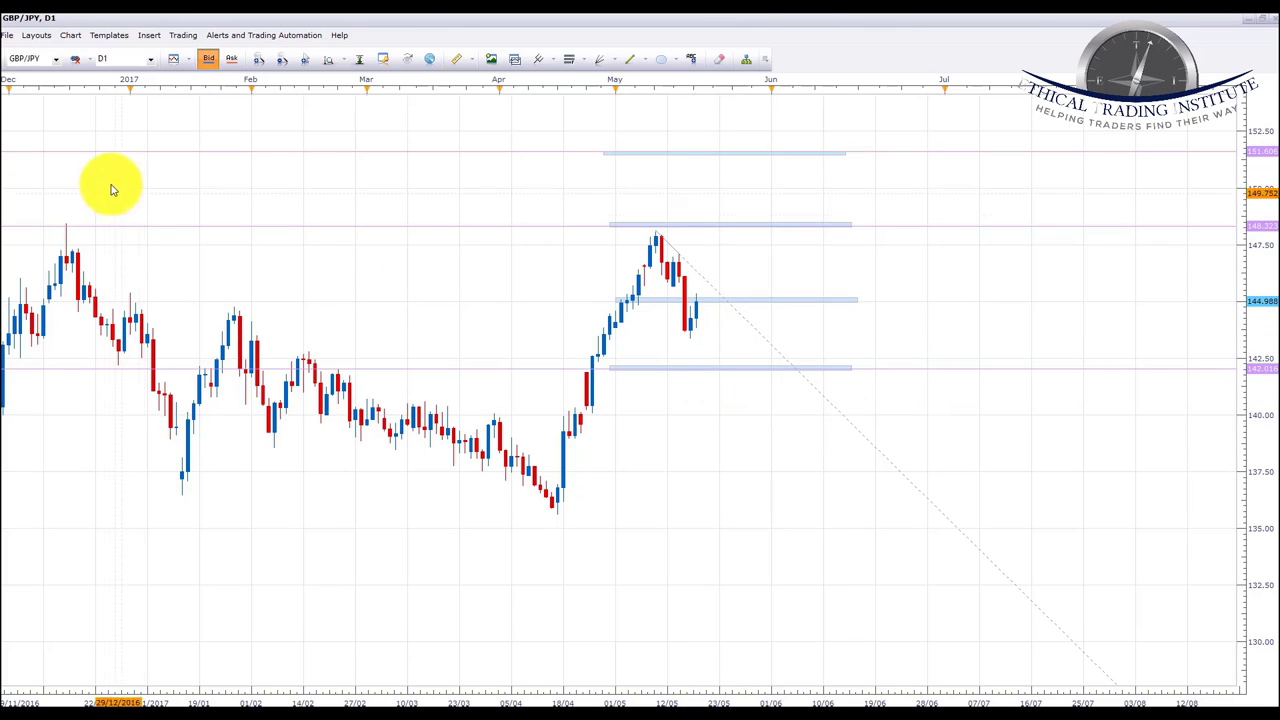
- Drop down the currency pair list from the GBP/JPY chart's symbol box
click(55, 59)
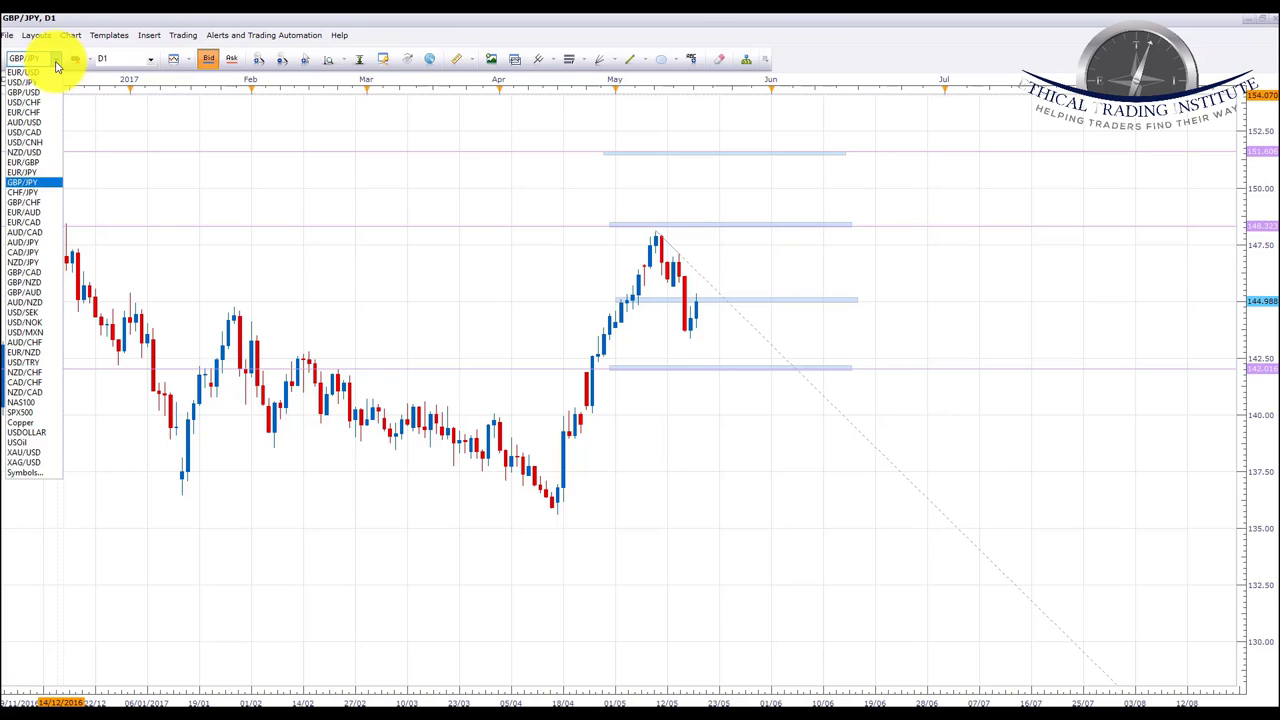
- Switch to CHF/JPY and circle its latest candle highs at the upper trendline with an ellipse
click(28, 193)
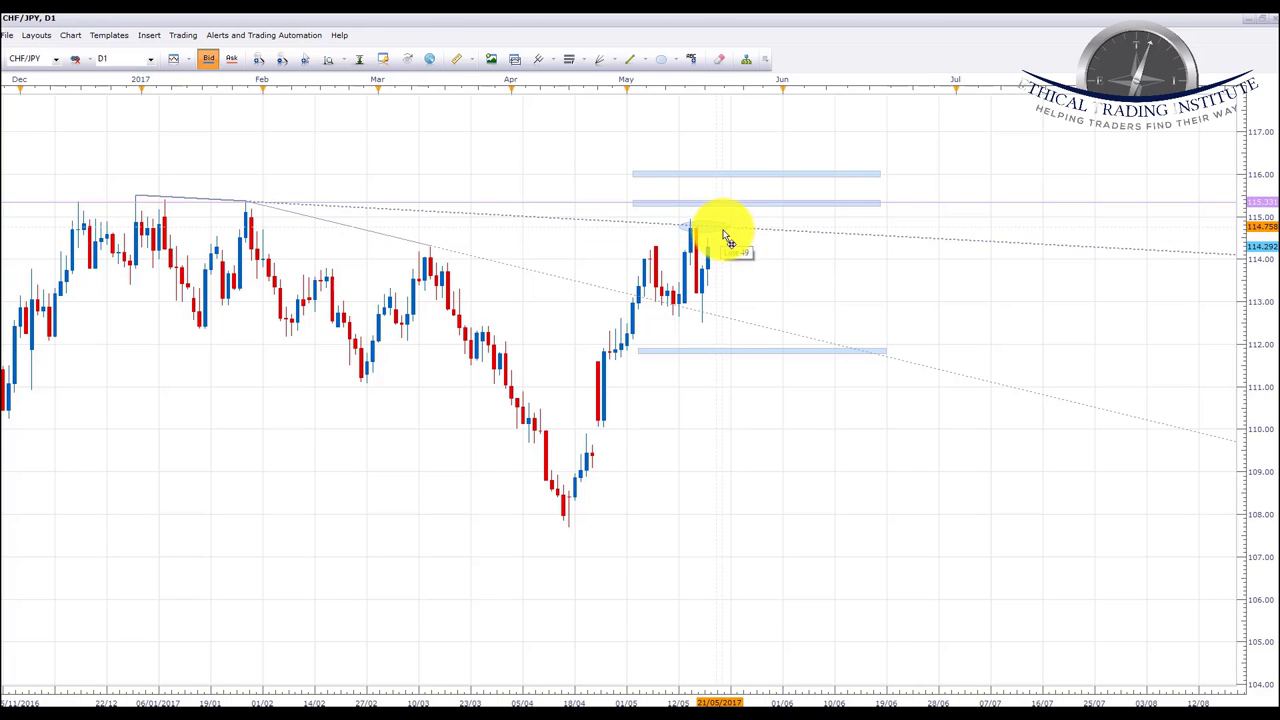
drag(727, 238, 730, 234)
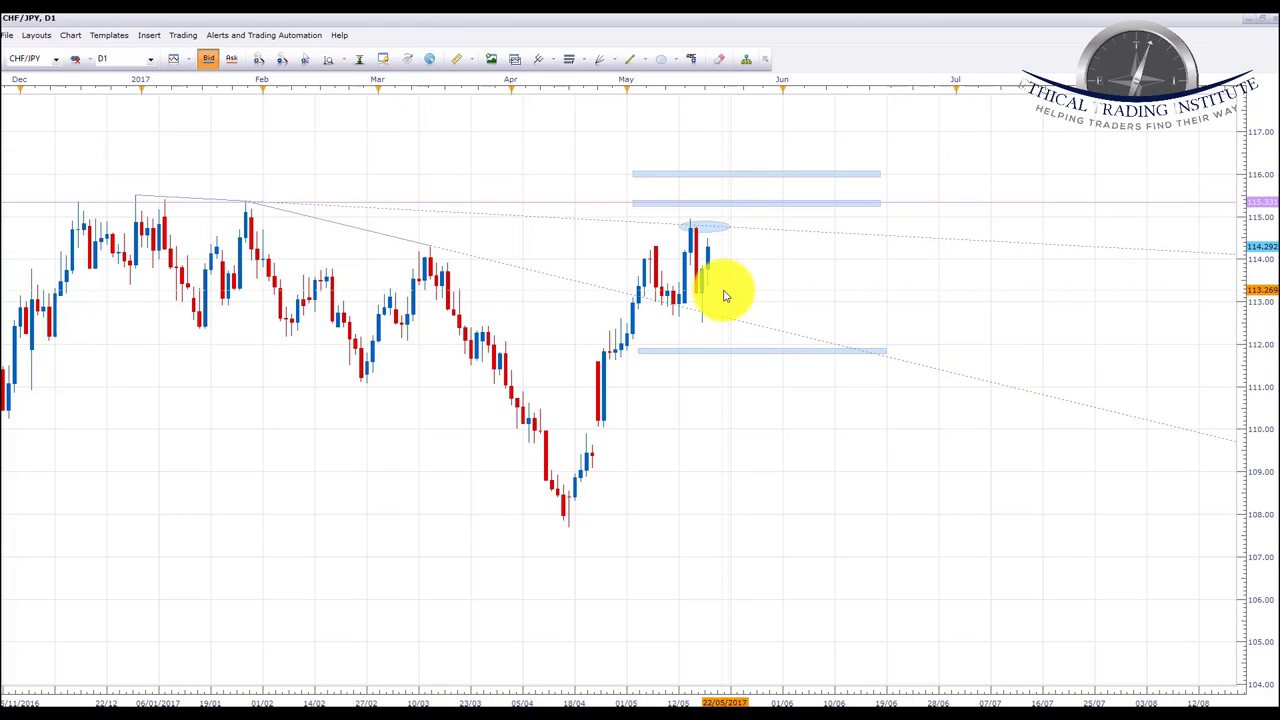
click(56, 60)
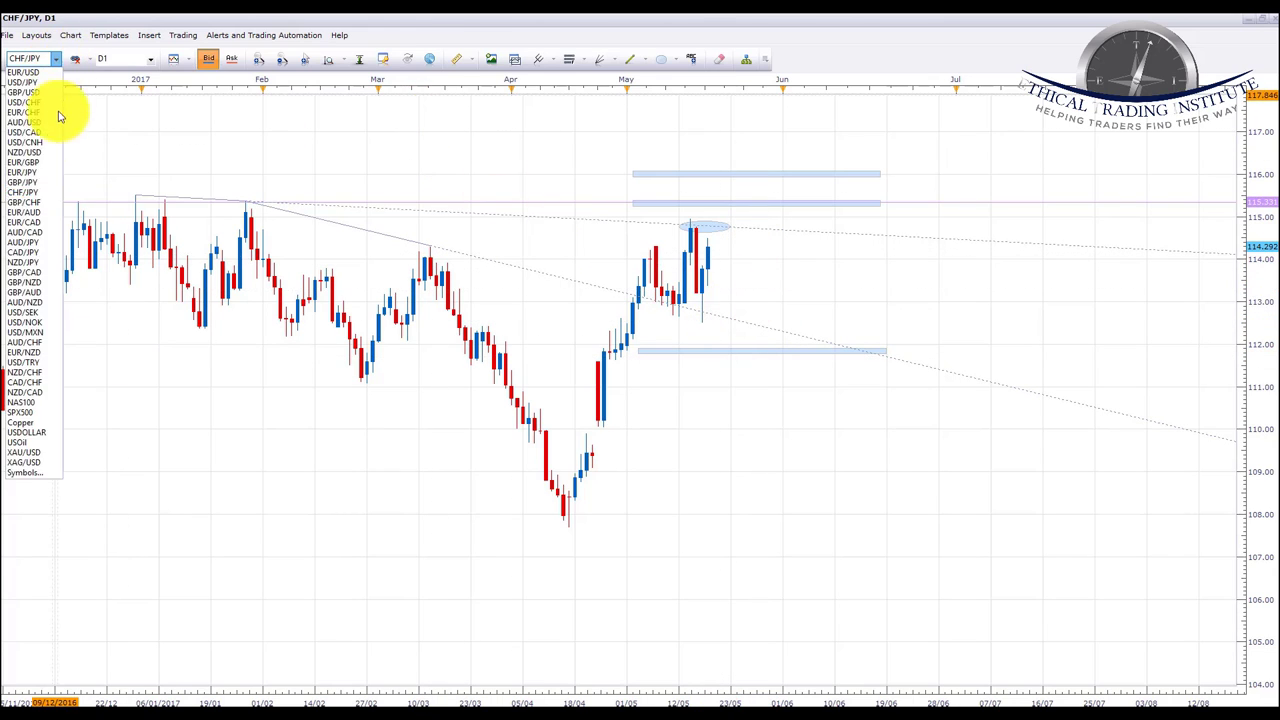
- Show GBP/CHF daily, with zones near 1.3130, 1.2895, 1.2500 and 1.2400
click(24, 202)
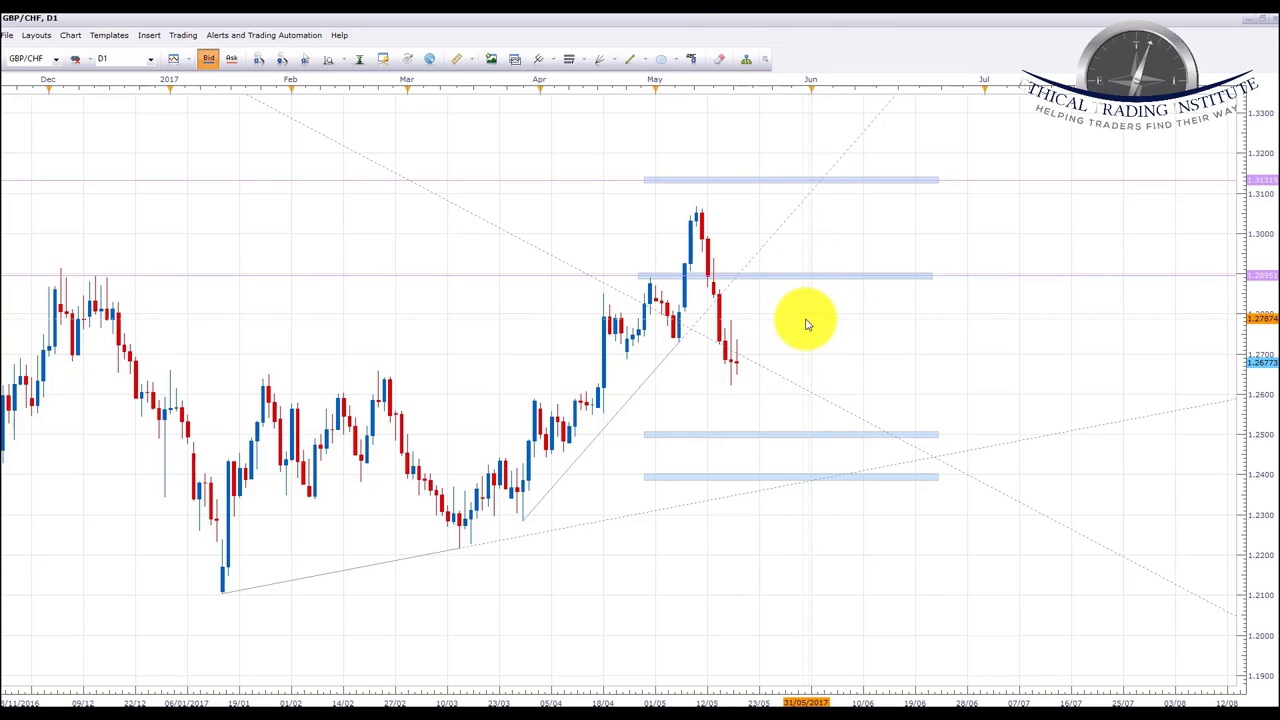
click(57, 61)
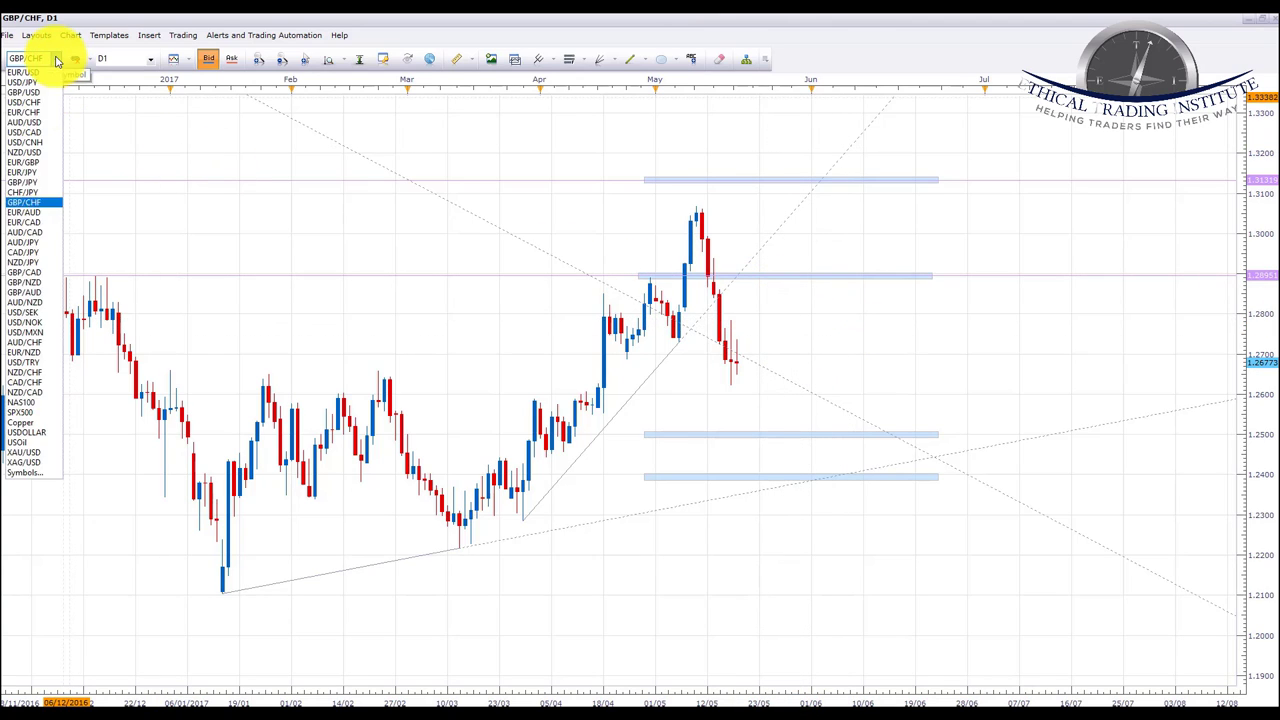
- Show EUR/AUD daily, with its falling trendline and zones near 1.5260 and 1.5000
click(32, 208)
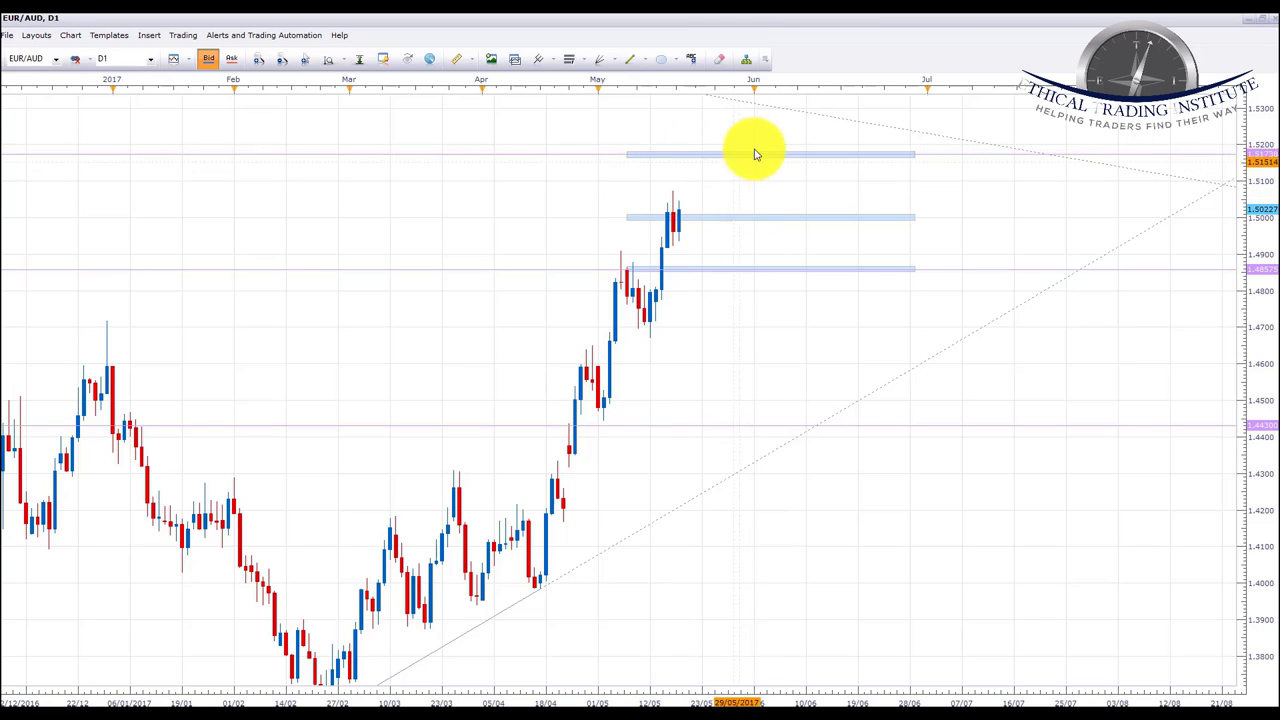
click(57, 60)
- Show EUR/CAD daily, with its falling trendline and retest oval near 1.4750
click(22, 222)
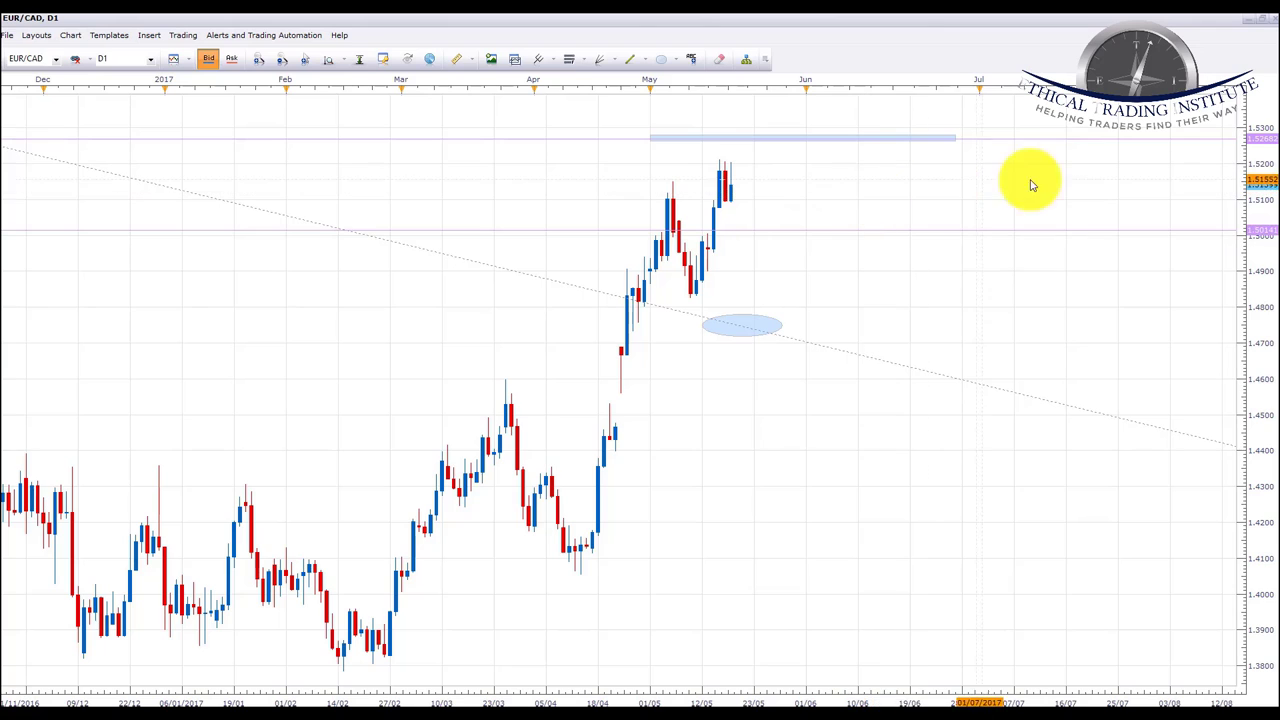
- Review the AUD/CAD daily chart, then switch to CAD/JPY with zones near 85.0 and 80.1
click(57, 59)
click(28, 234)
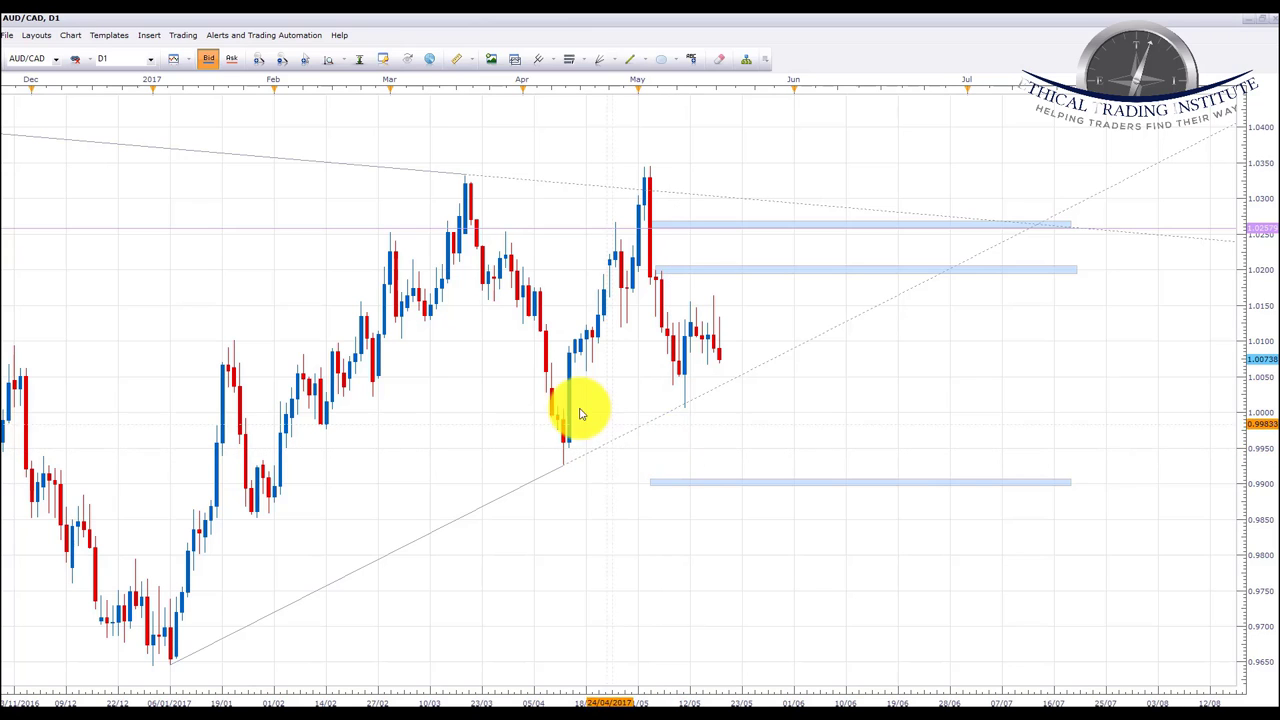
drag(566, 394, 569, 383)
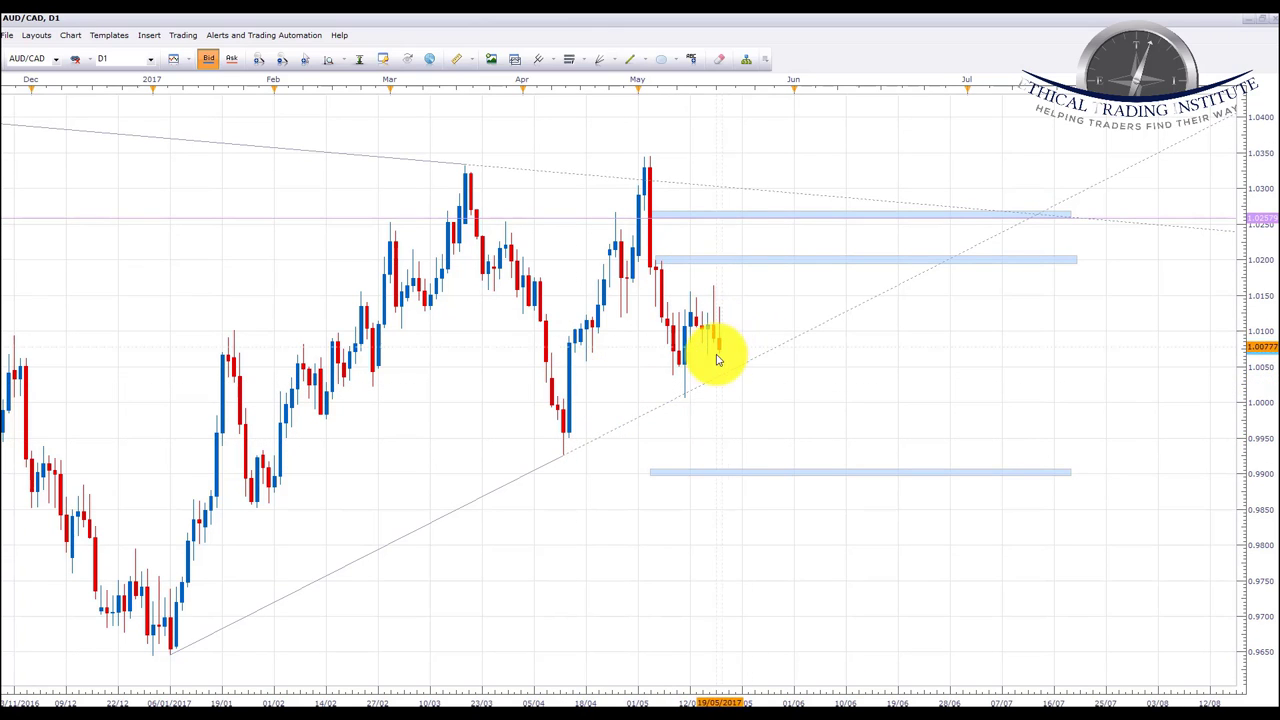
click(55, 58)
click(28, 252)
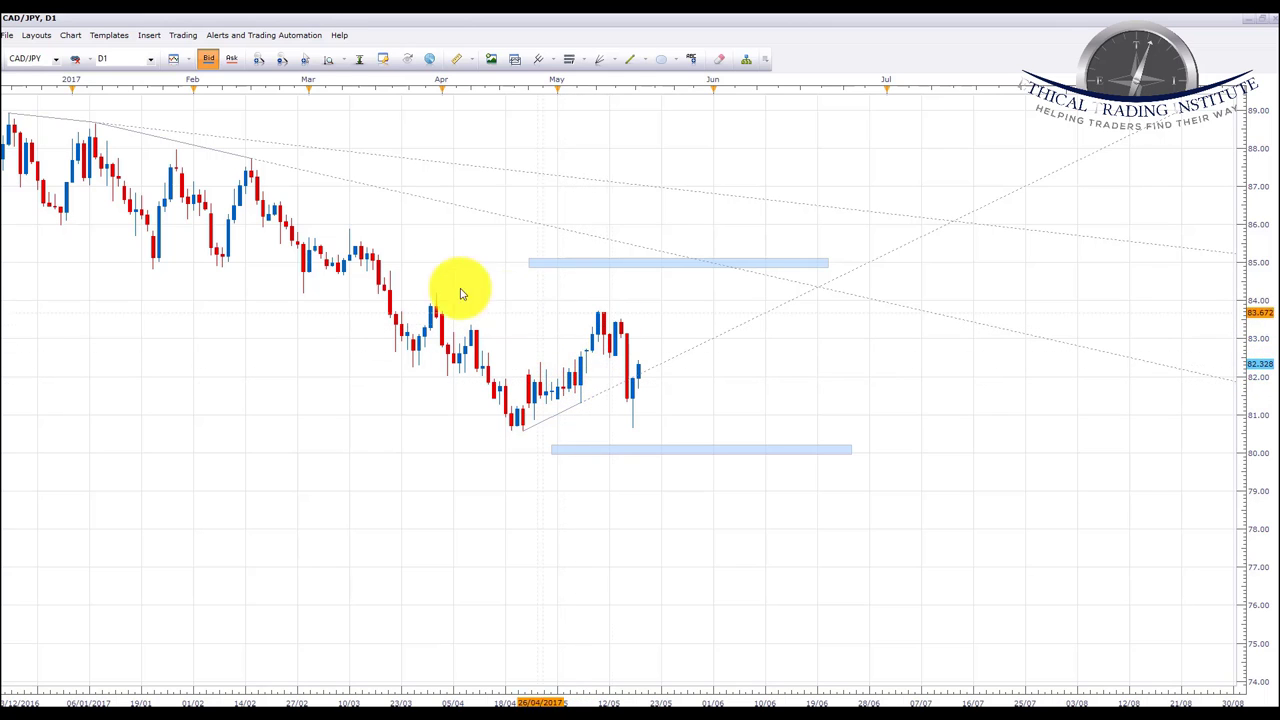
drag(112, 141, 223, 178)
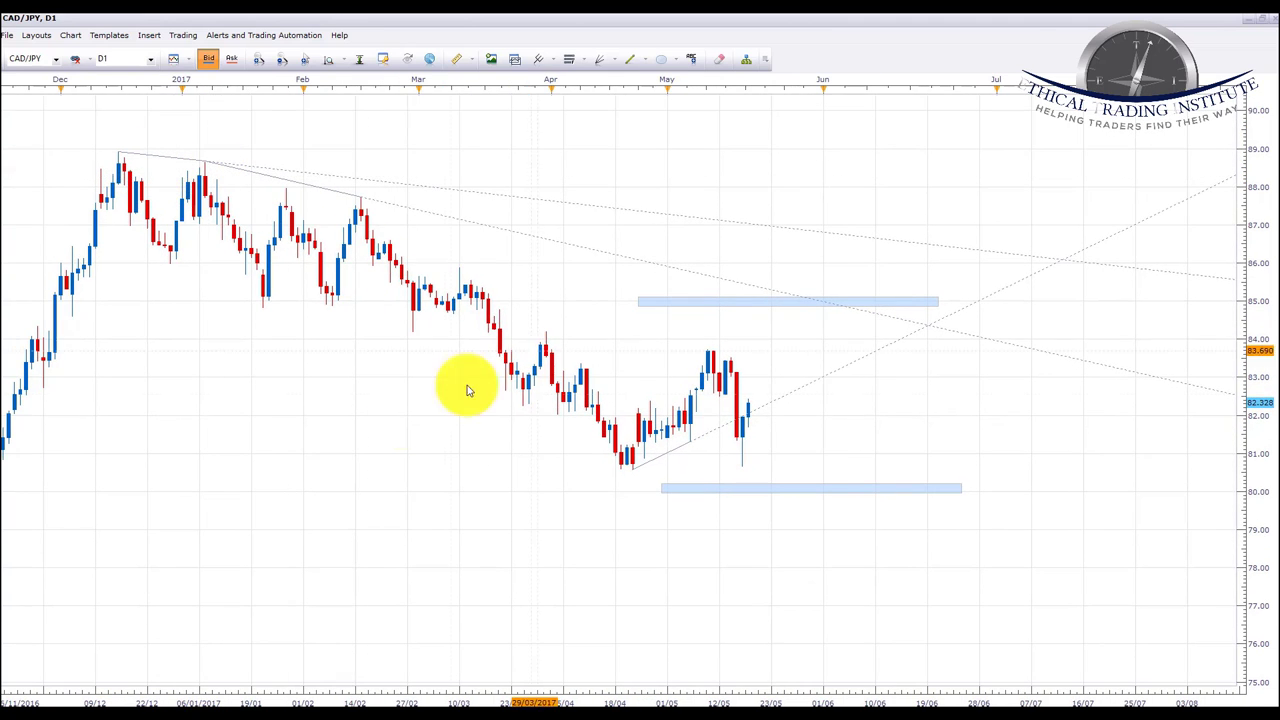
drag(463, 389, 620, 394)
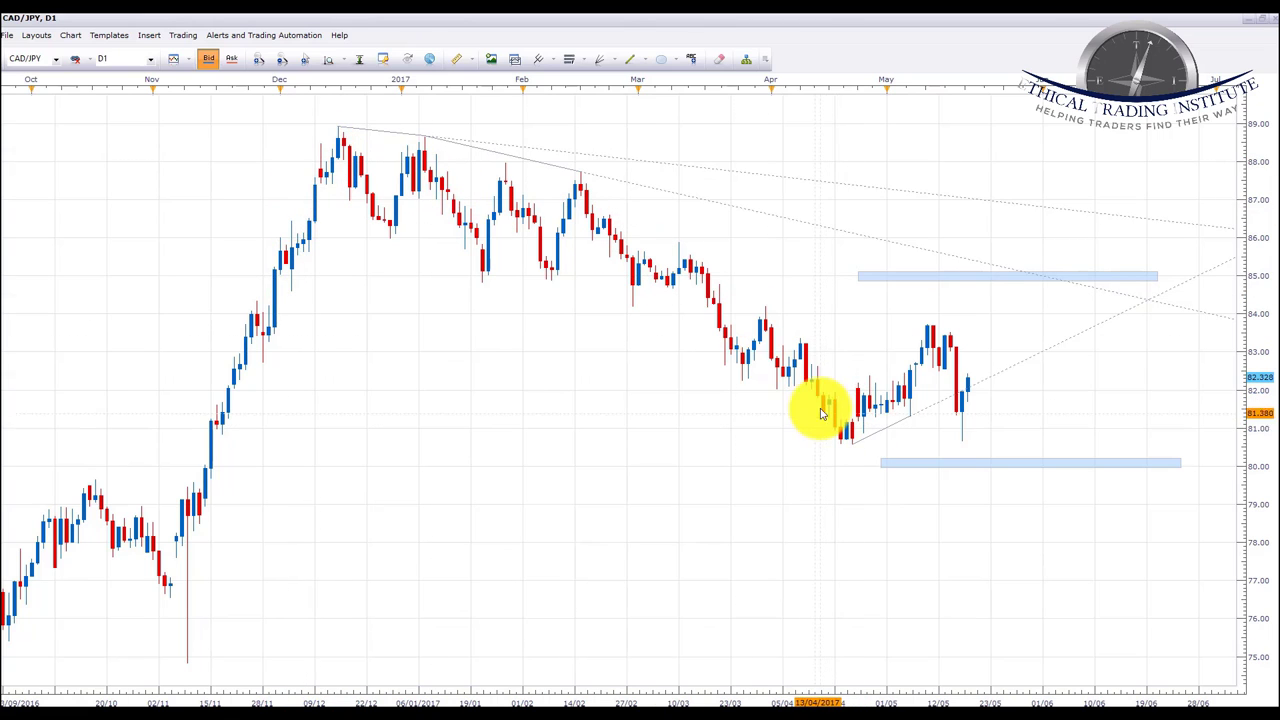
drag(1092, 438, 1017, 428)
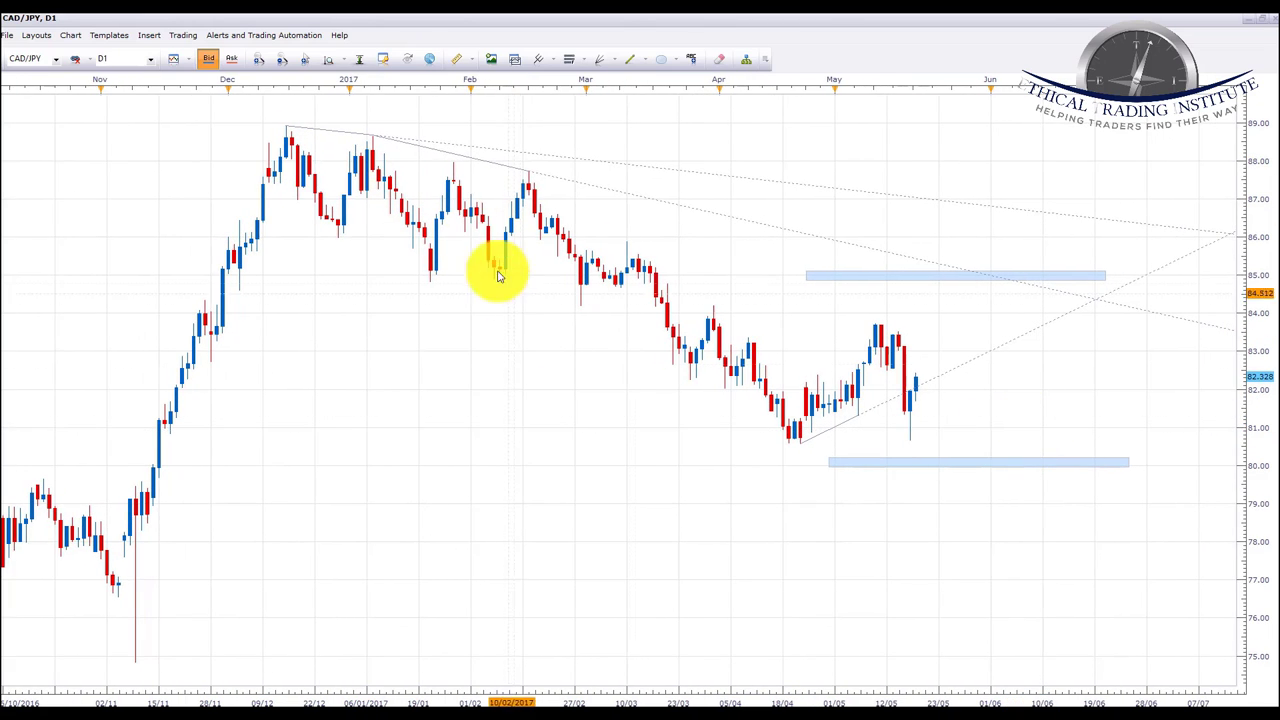
drag(1106, 403, 1063, 417)
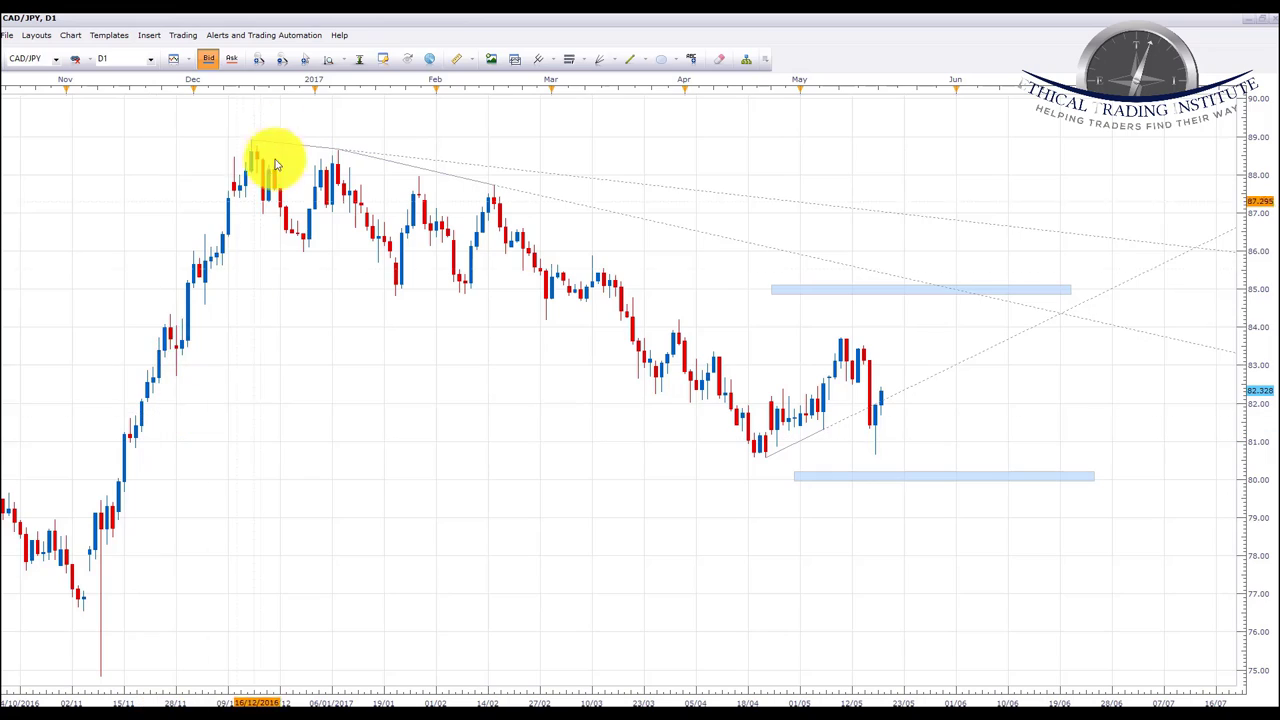
drag(178, 534, 417, 480)
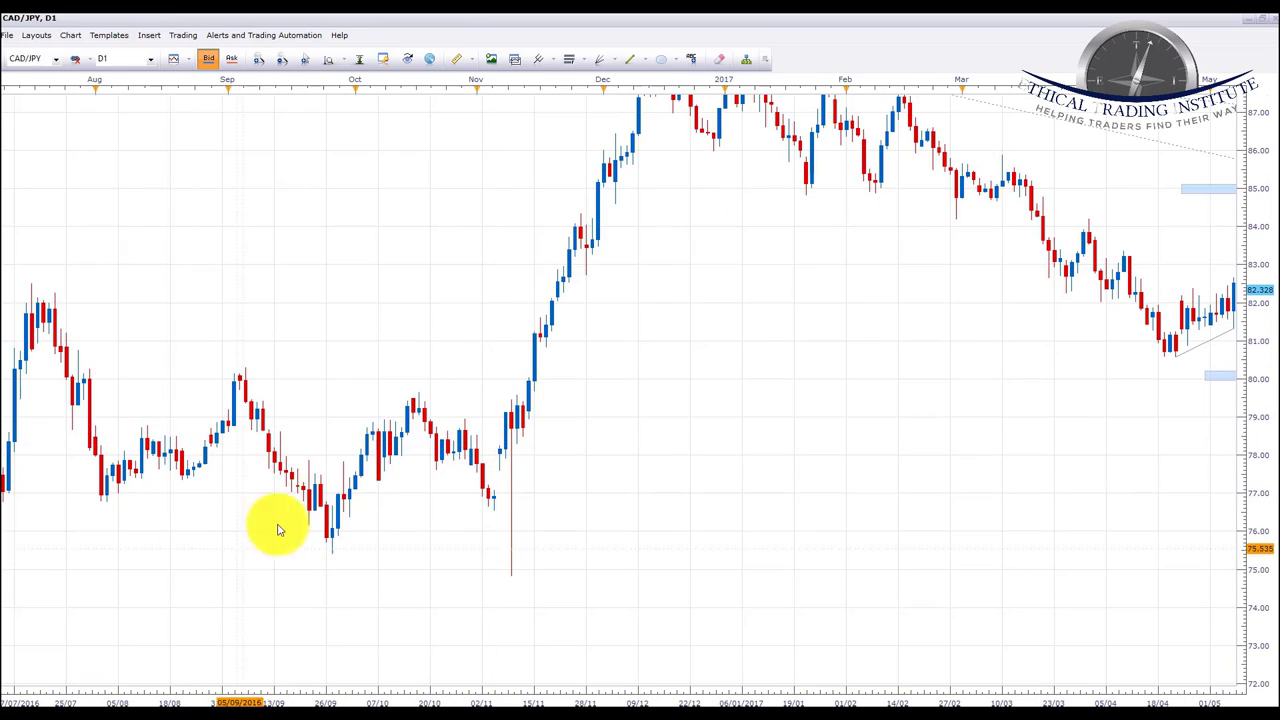
drag(667, 192, 63, 214)
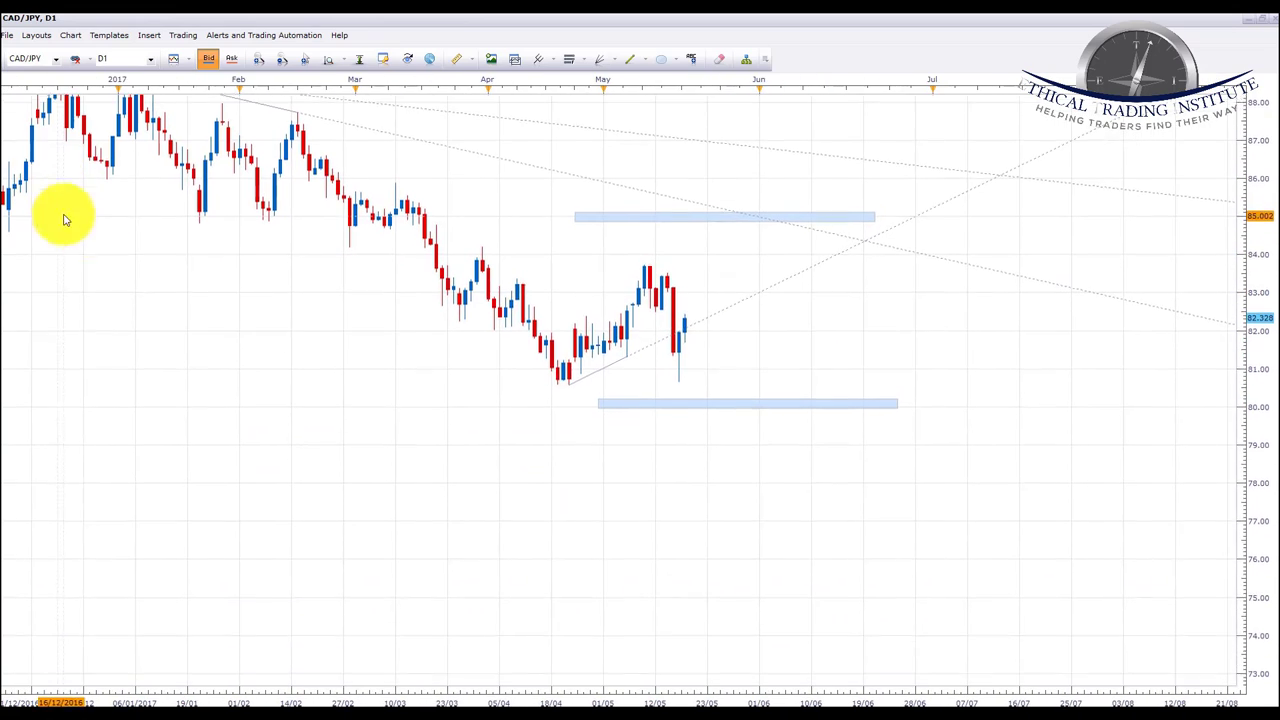
drag(746, 362, 941, 432)
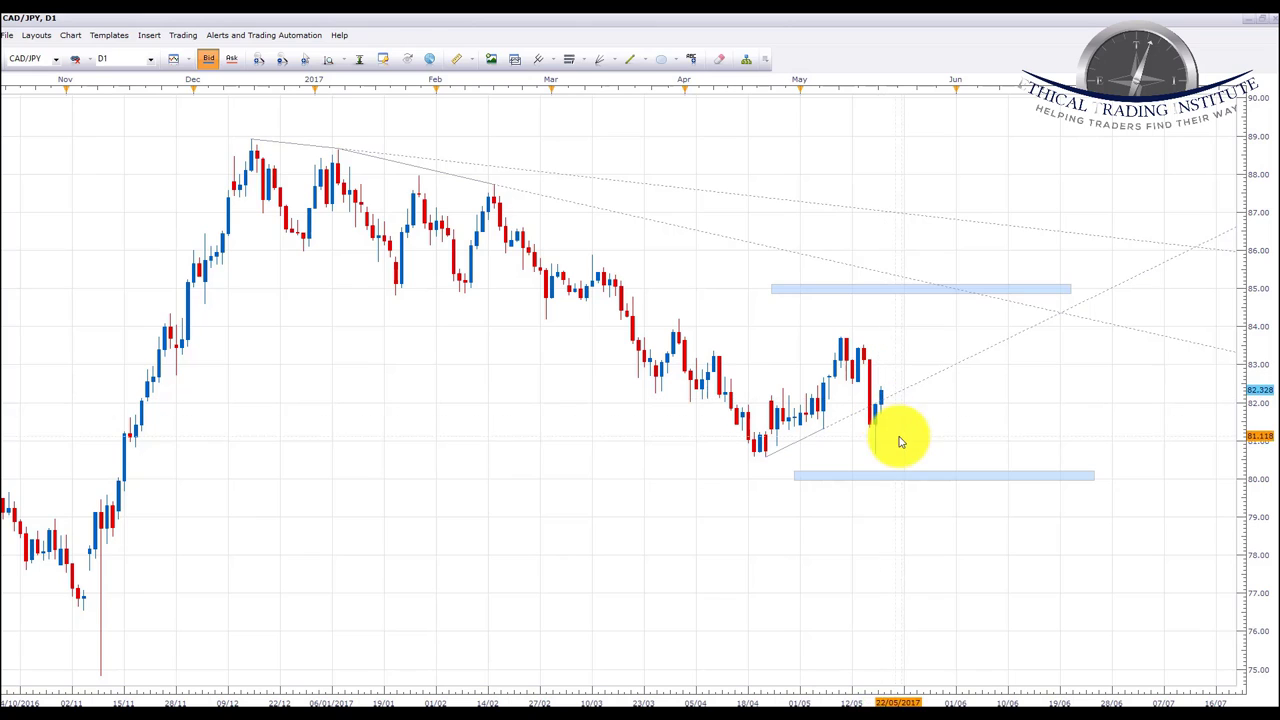
drag(1091, 523, 937, 513)
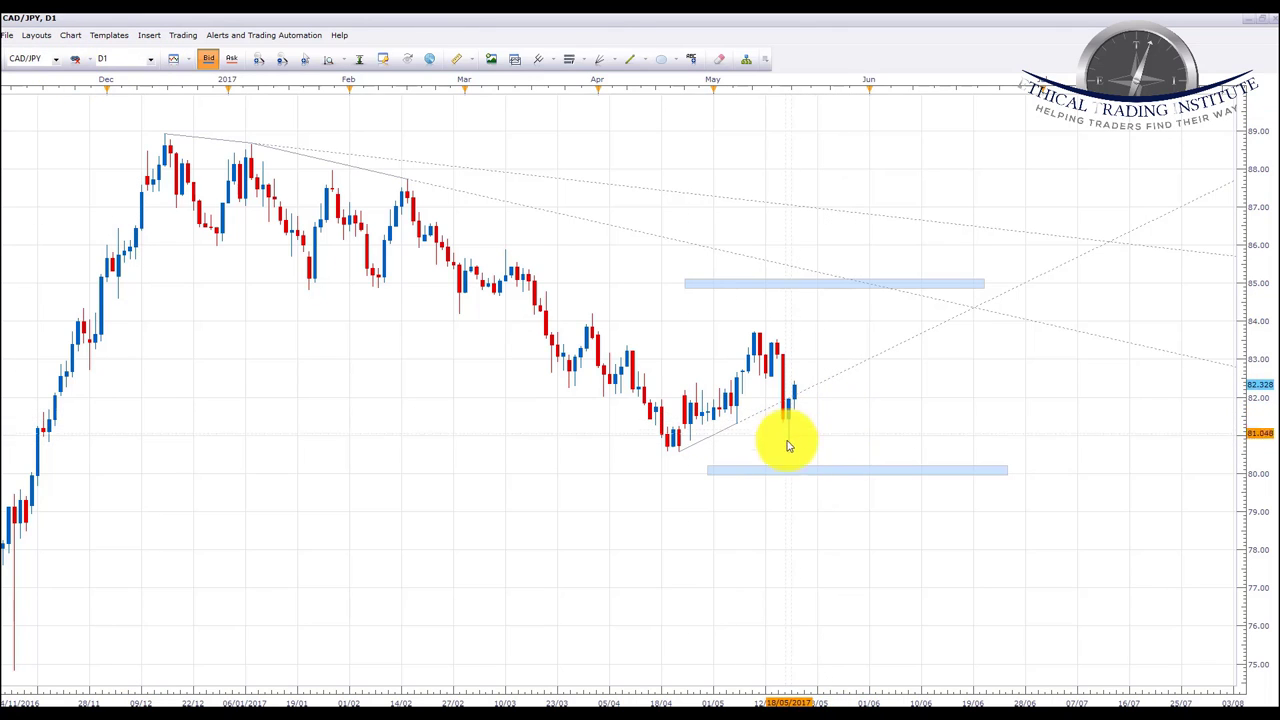
click(57, 59)
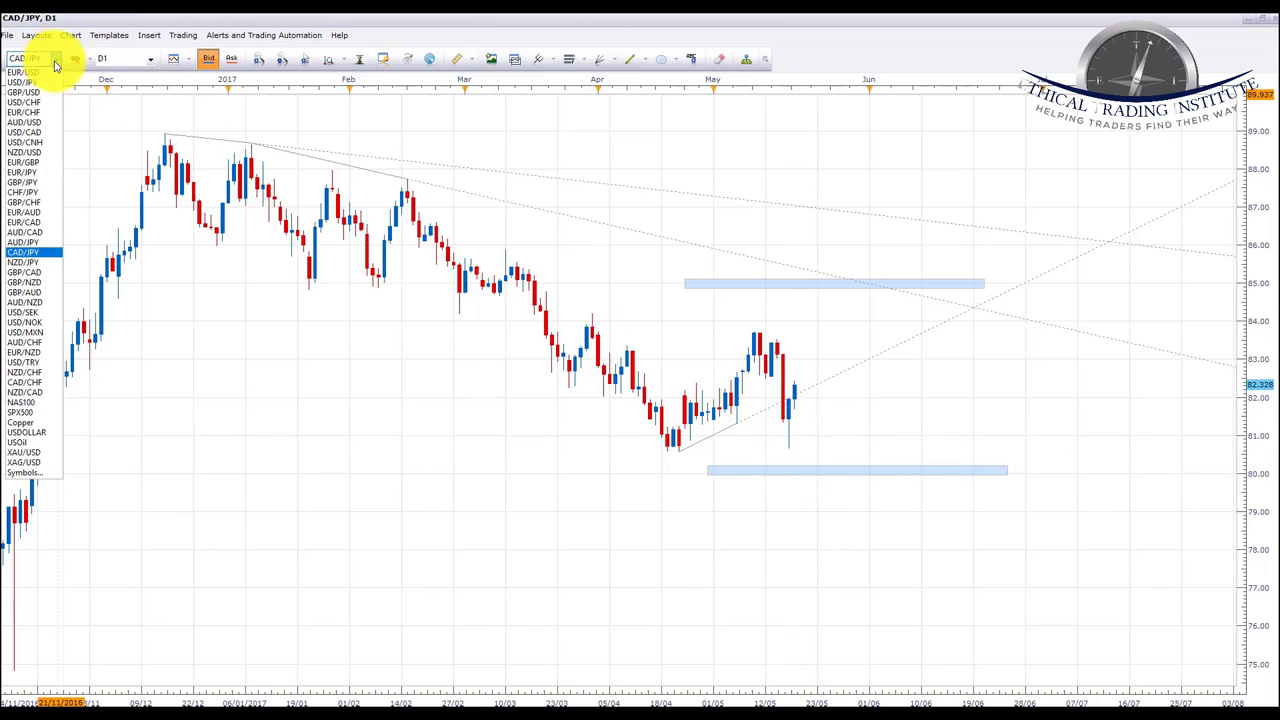
- Switch to NZD/JPY and bring its latest candles, around price 77.01, into view
click(30, 264)
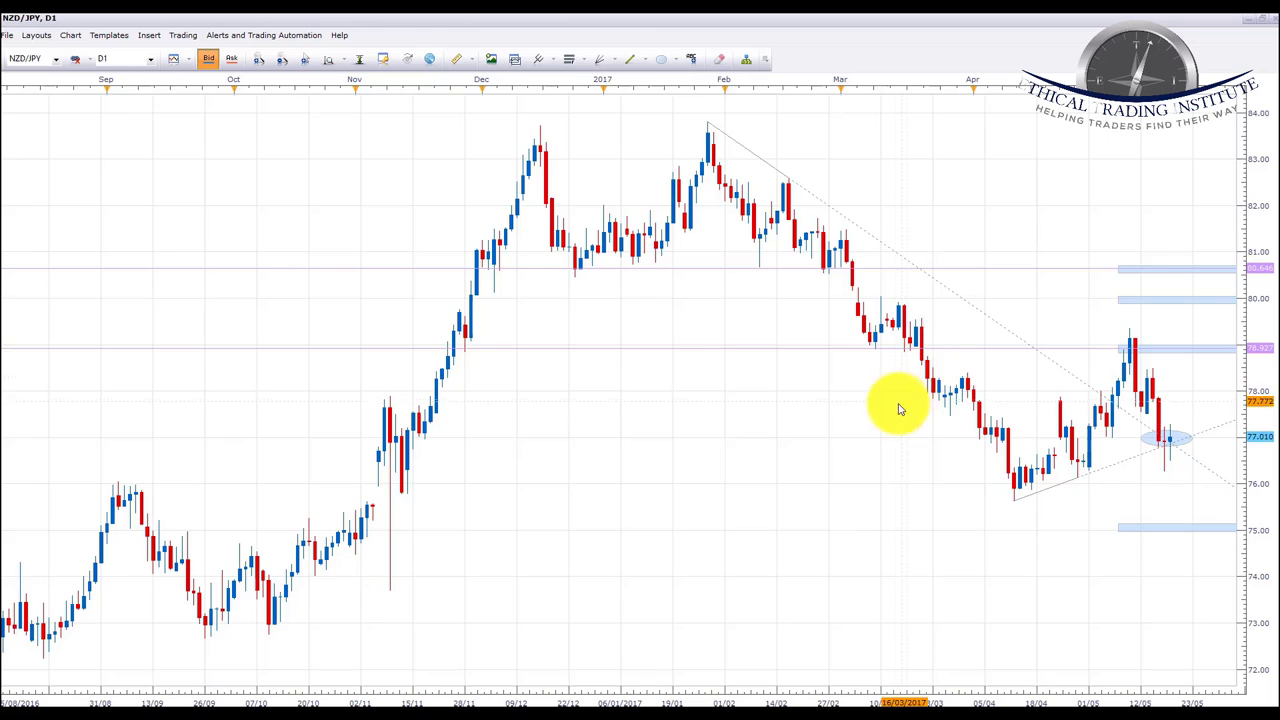
drag(898, 408, 443, 374)
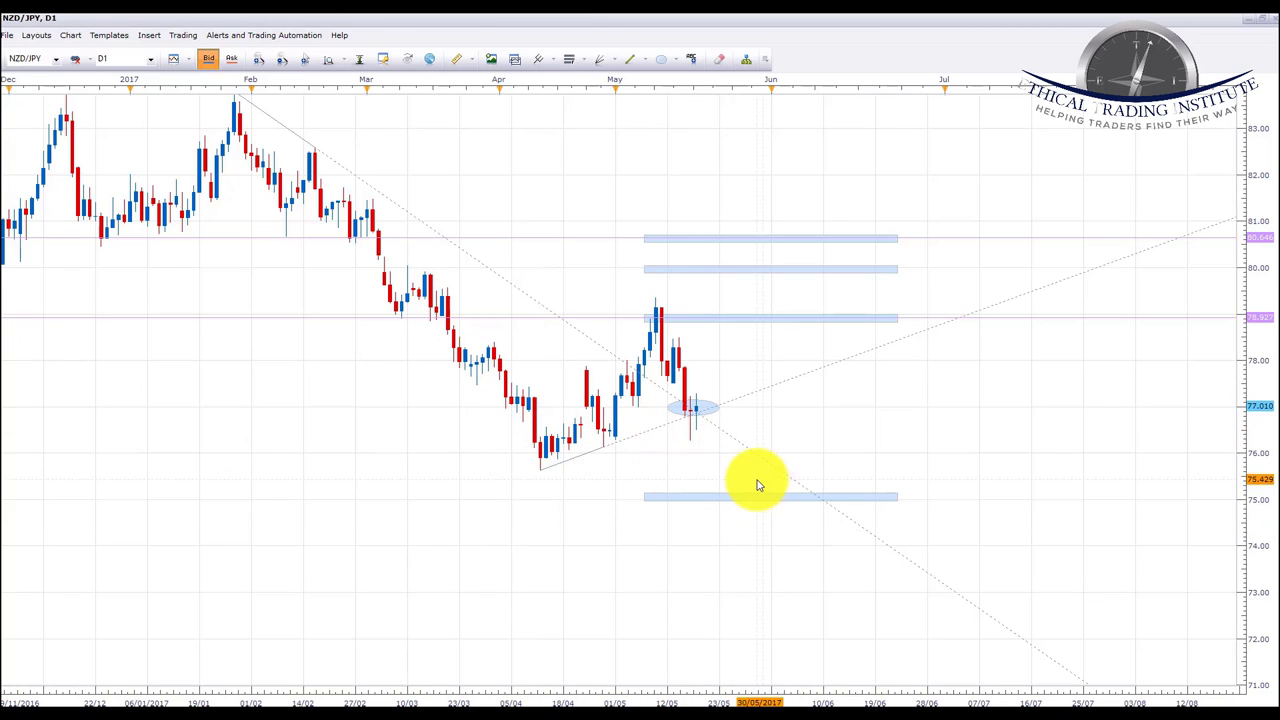
- Show GBP/CAD daily, with its rising channel and zones near 1.8000, 1.7500 and 1.7250
click(56, 60)
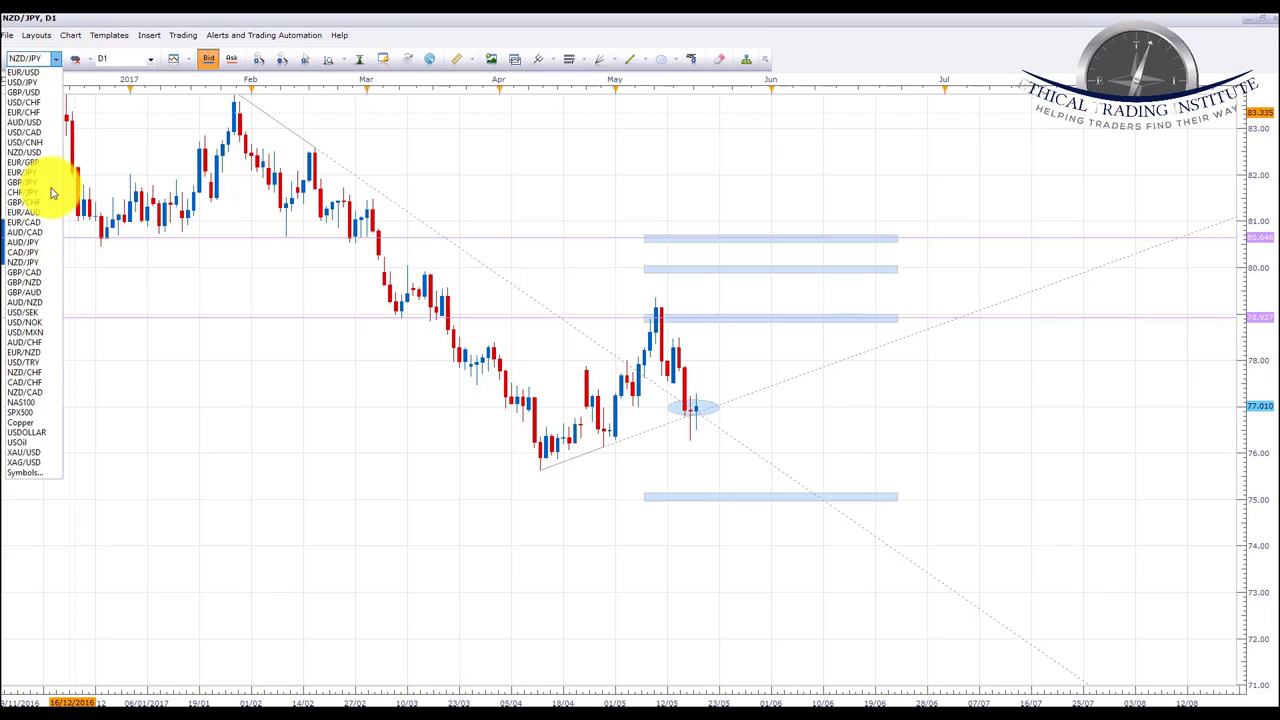
click(22, 273)
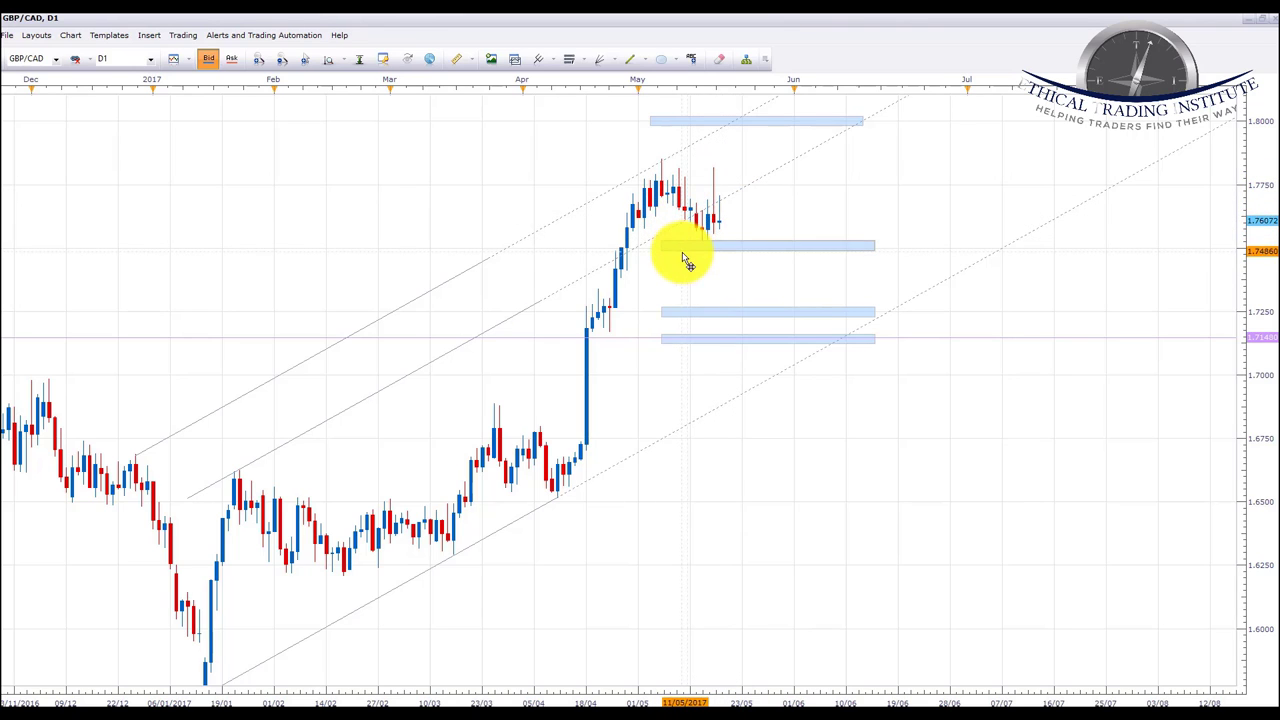
click(56, 59)
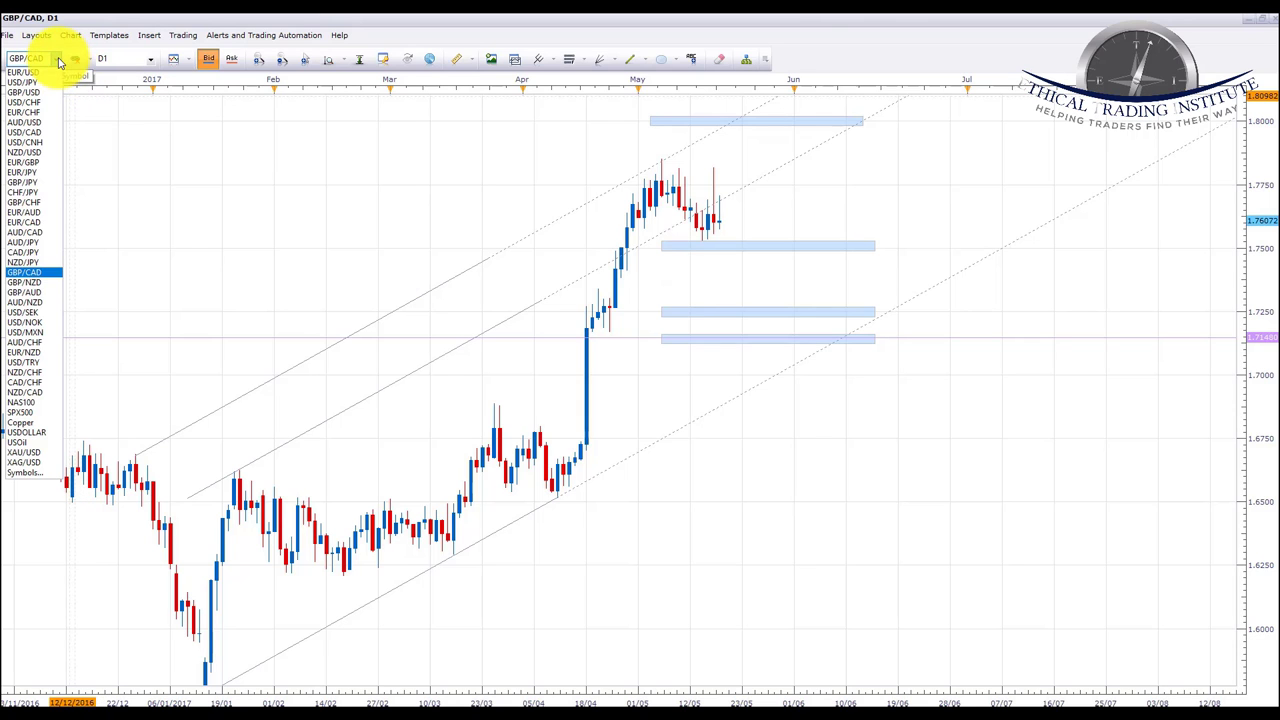
- Show GBP/NZD daily, with zones near 1.9343, 1.9054, 1.8500 and 1.7928
click(26, 286)
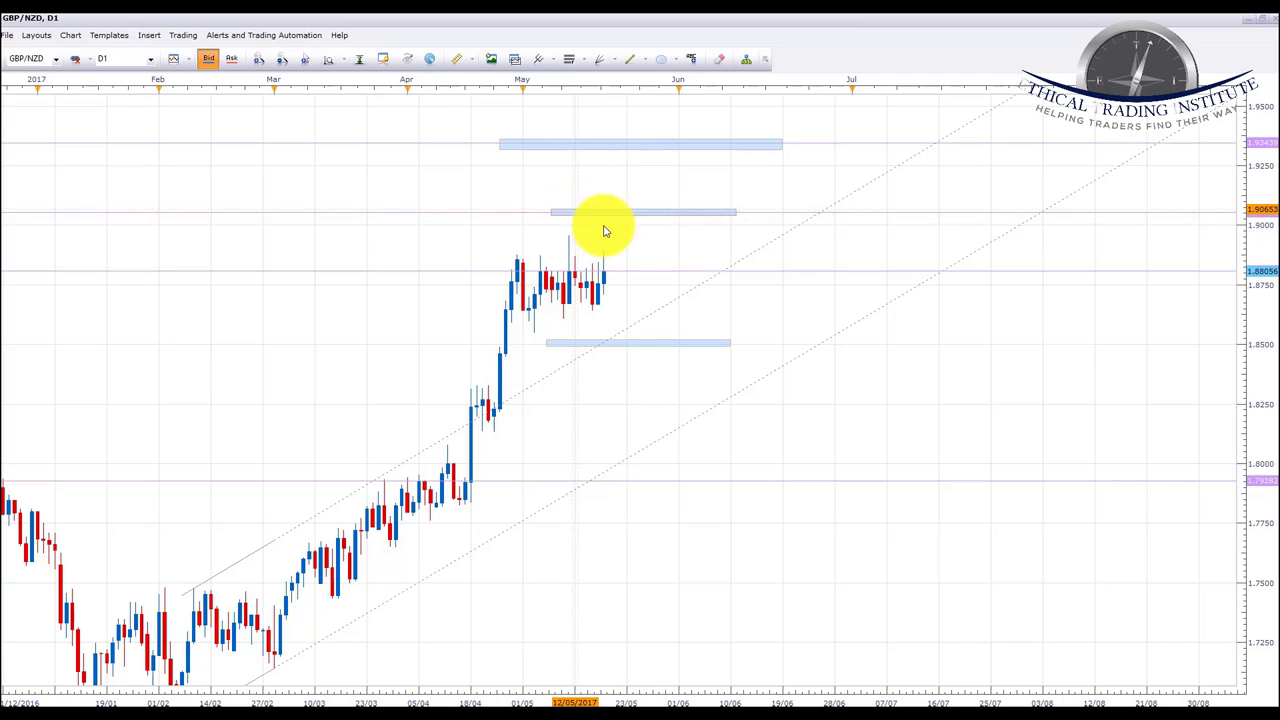
click(56, 59)
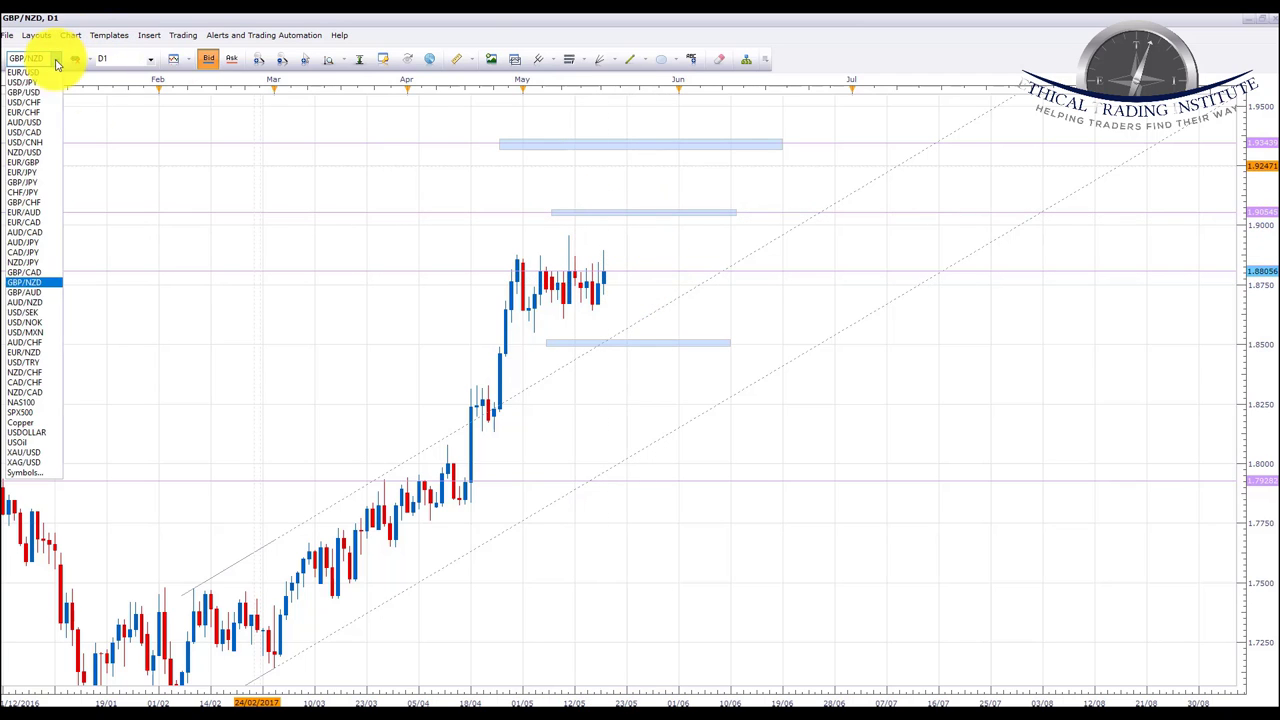
click(28, 296)
drag(831, 277, 506, 314)
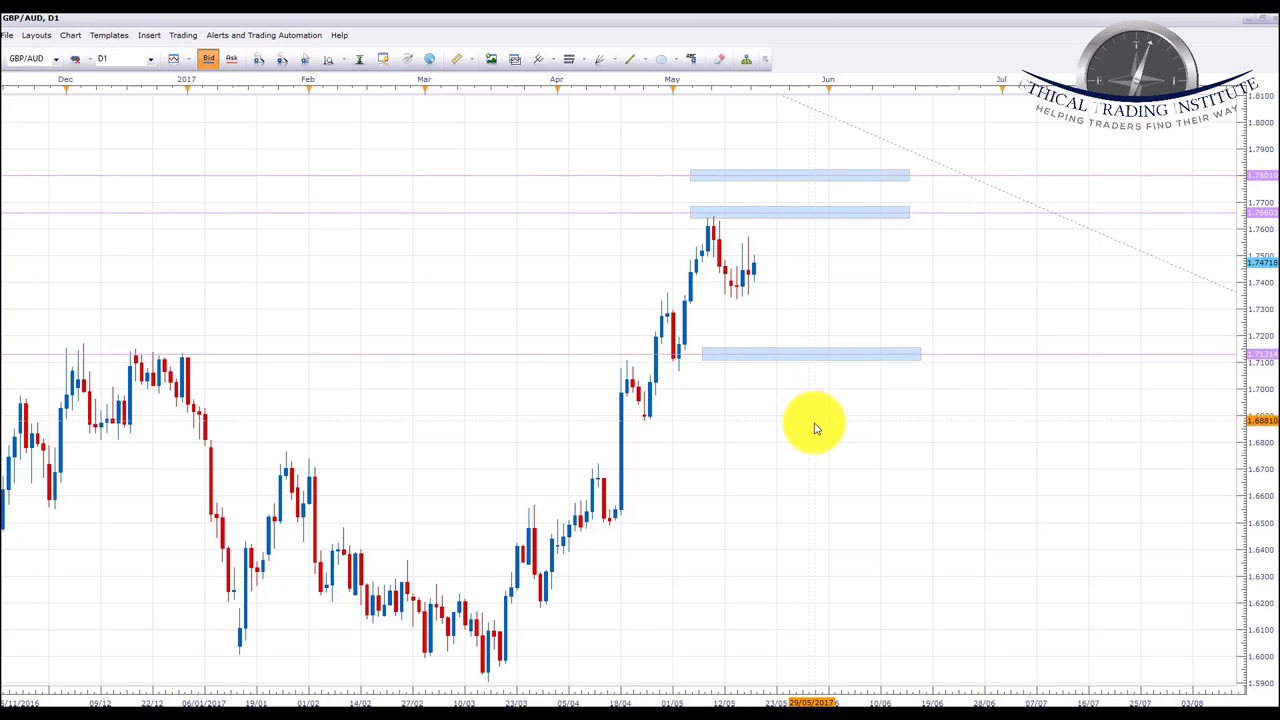
drag(815, 428, 772, 401)
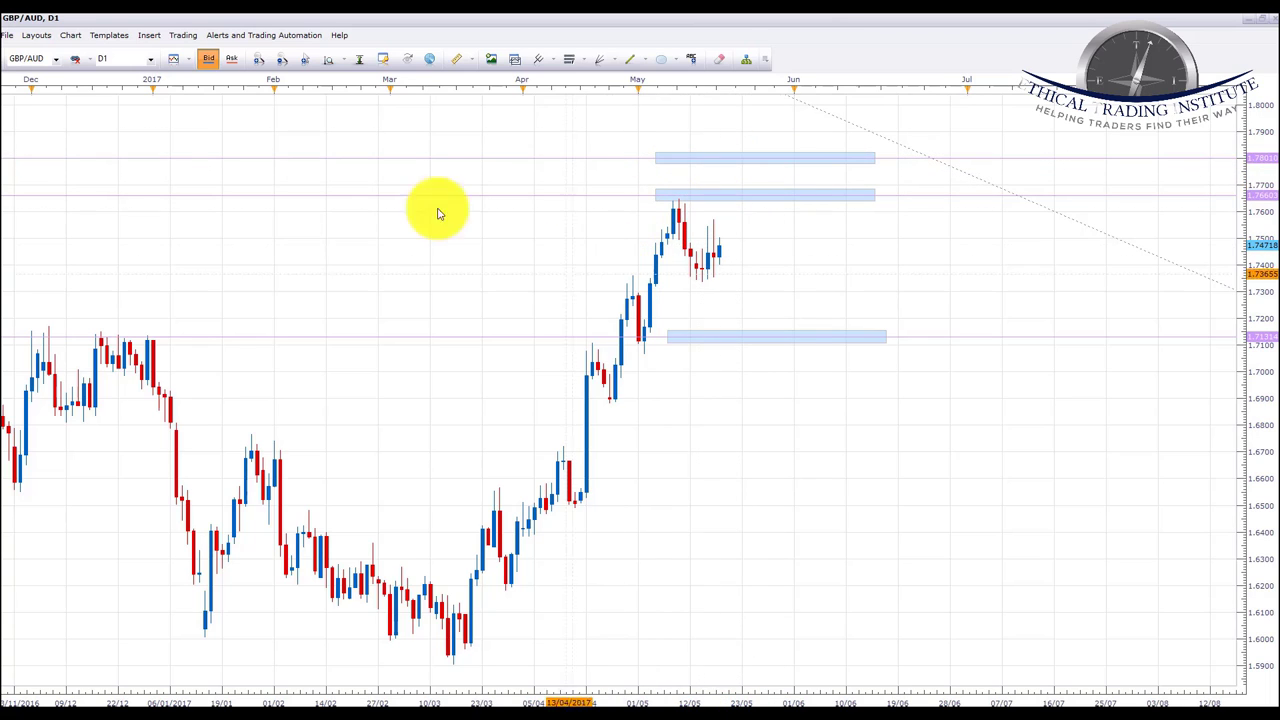
- Show AUD/NZD and recentre its falling channel with zones near 1.0850 and 1.0600
click(57, 60)
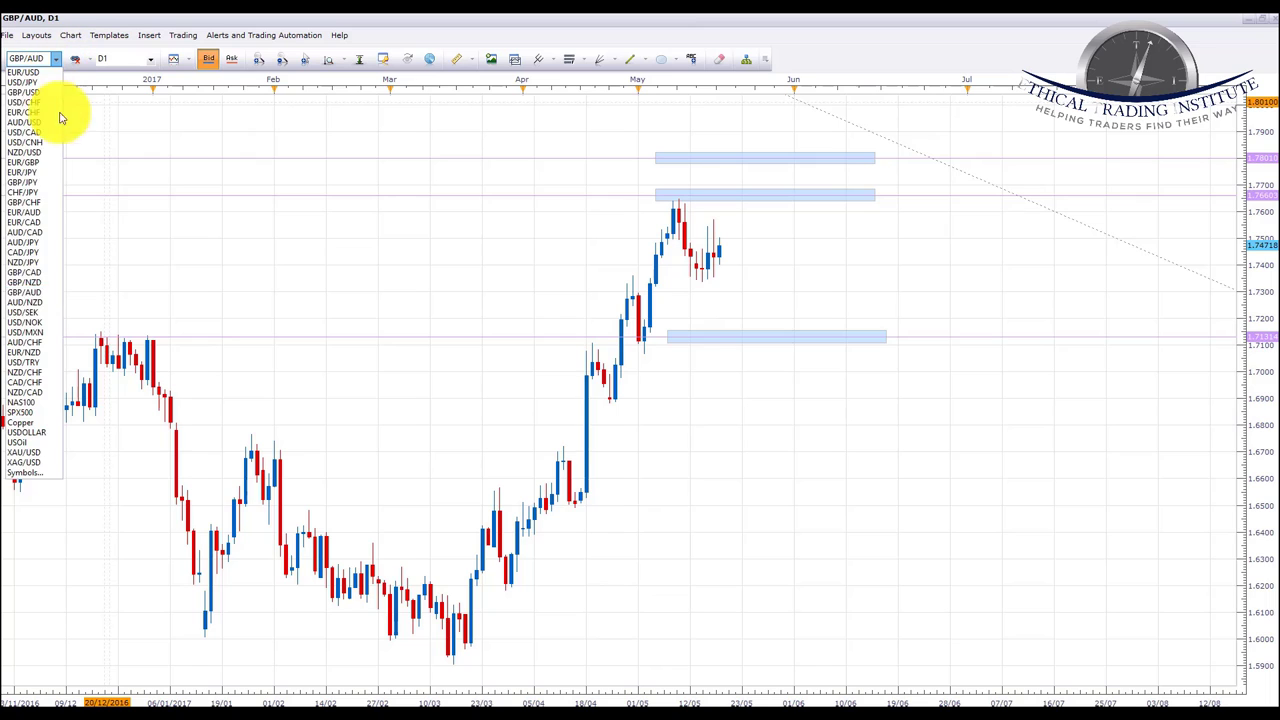
click(24, 304)
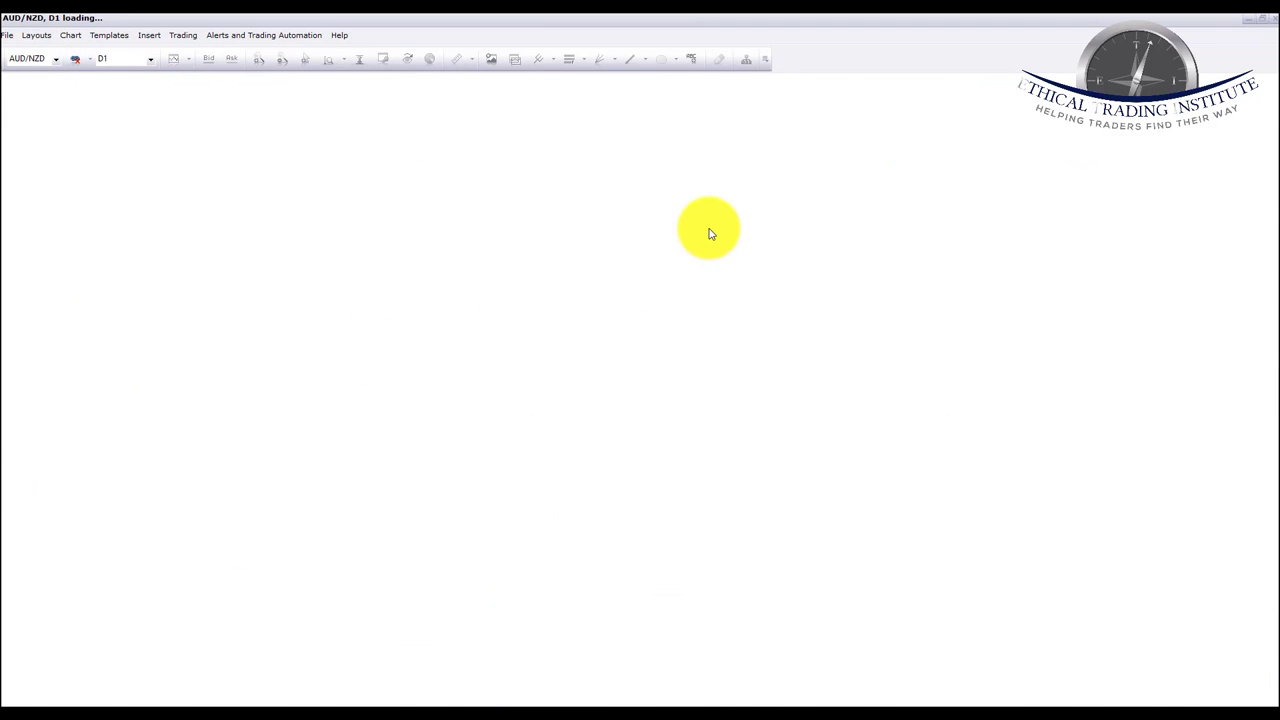
drag(923, 286, 958, 262)
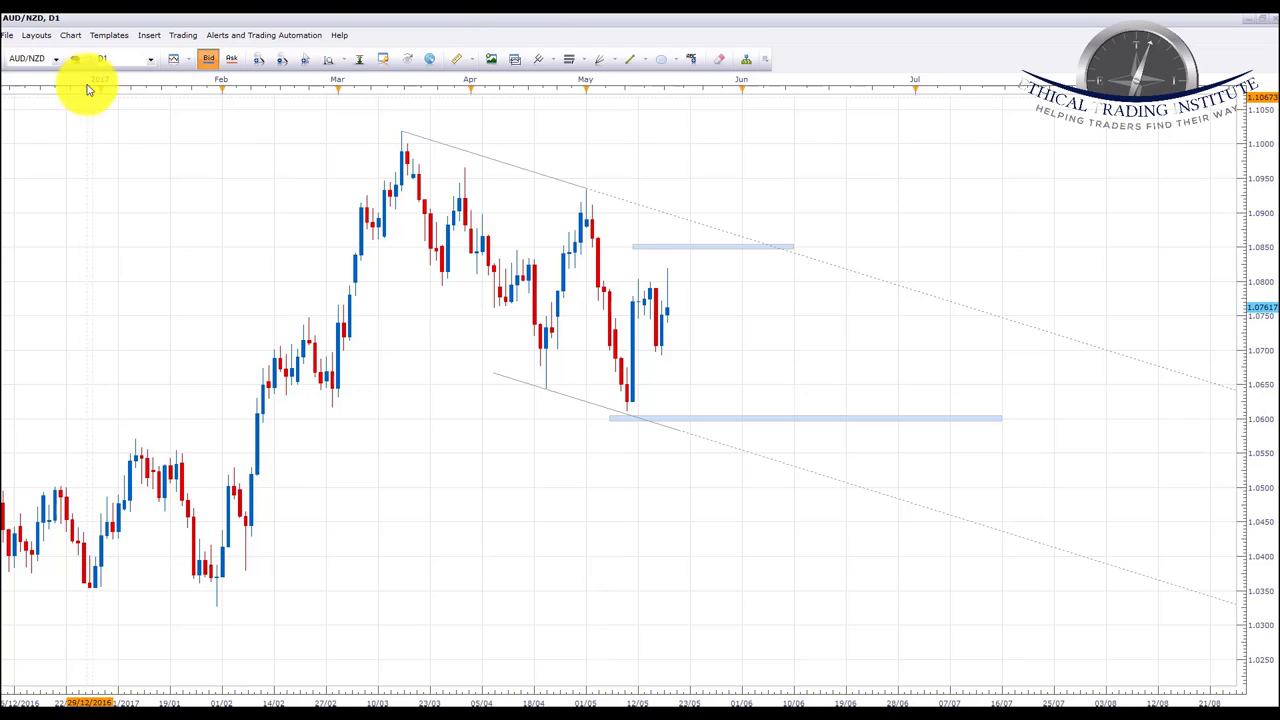
click(57, 60)
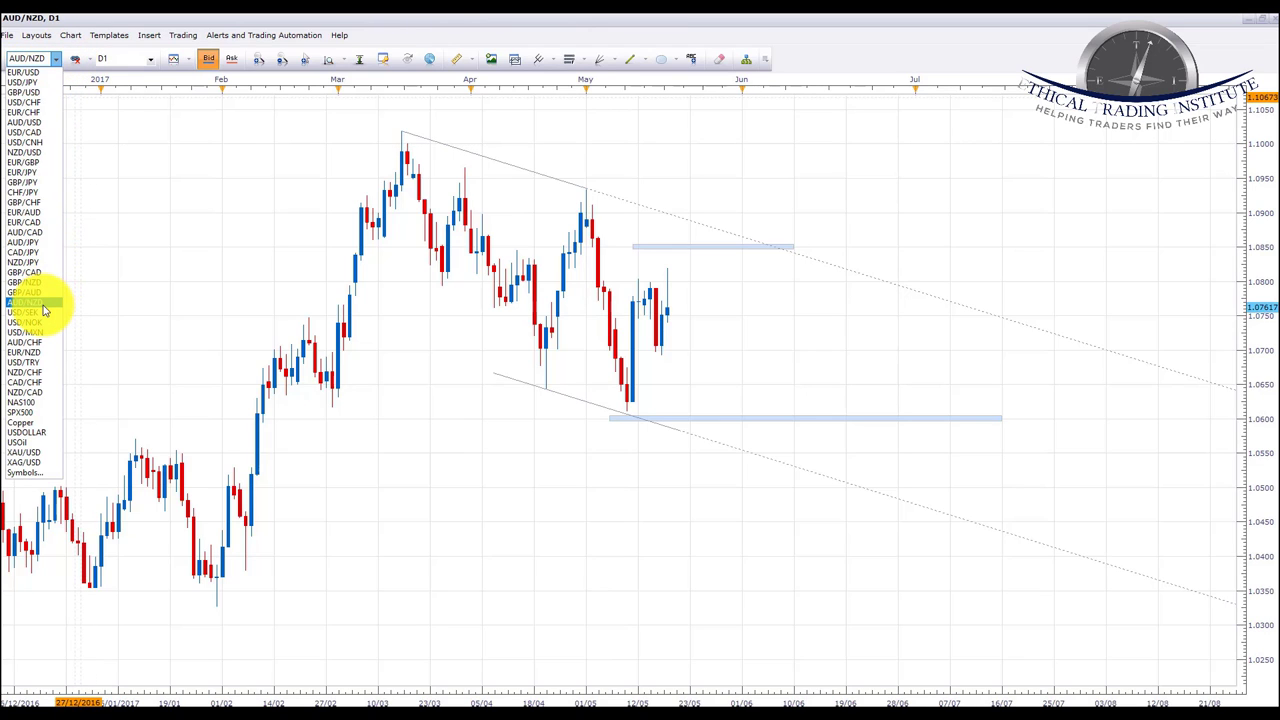
- Show AUD/CHF and centre its recent candles, crossing trendlines and the 0.7200 zone
click(29, 345)
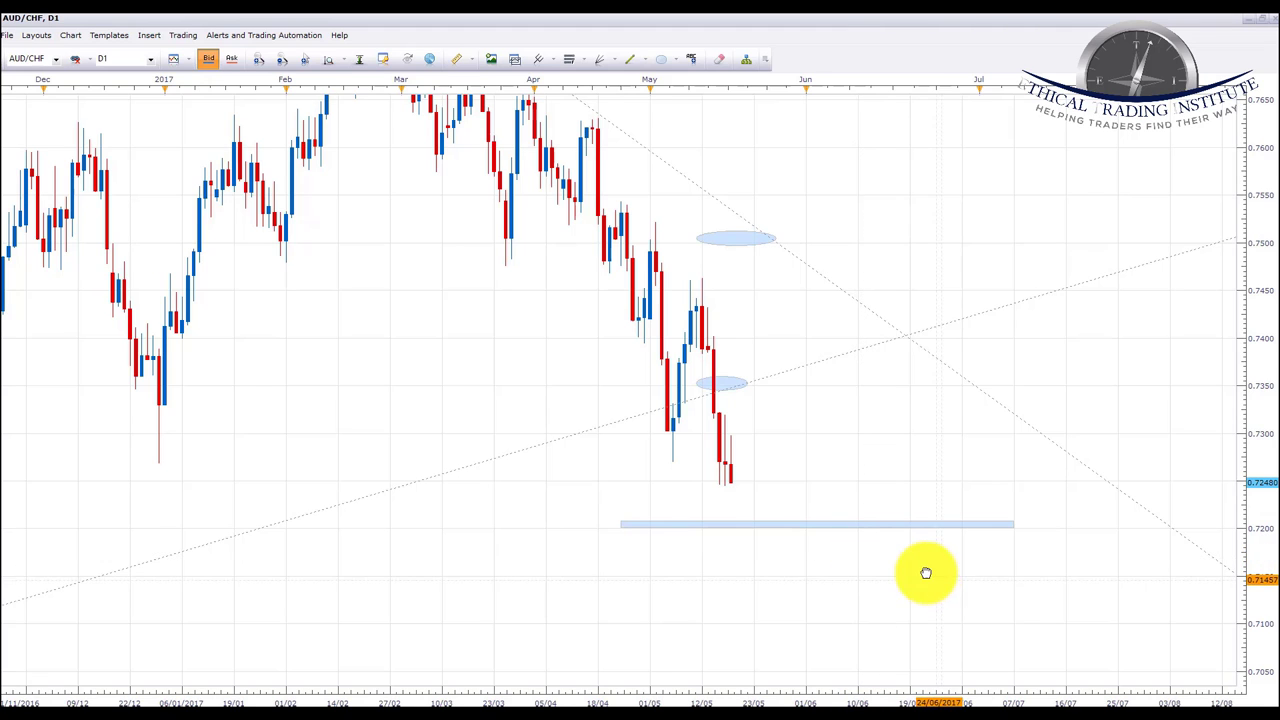
drag(923, 574, 1021, 542)
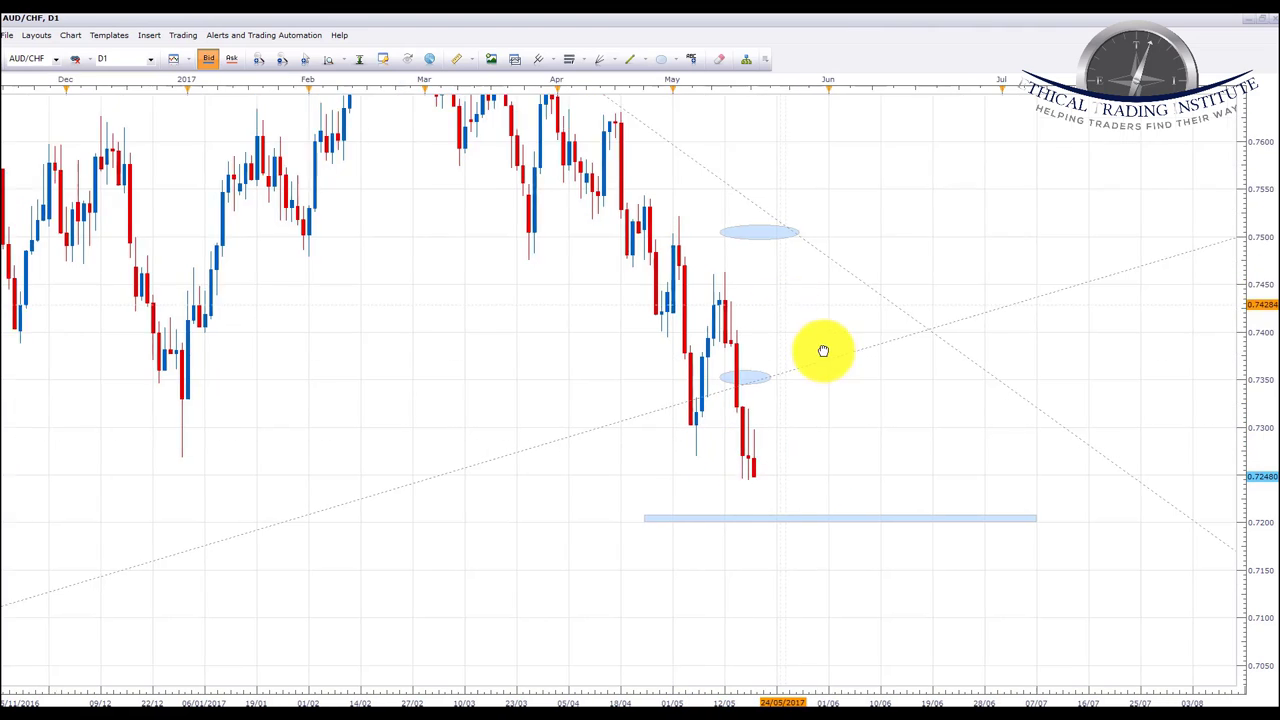
scroll(811, 349, down, 3)
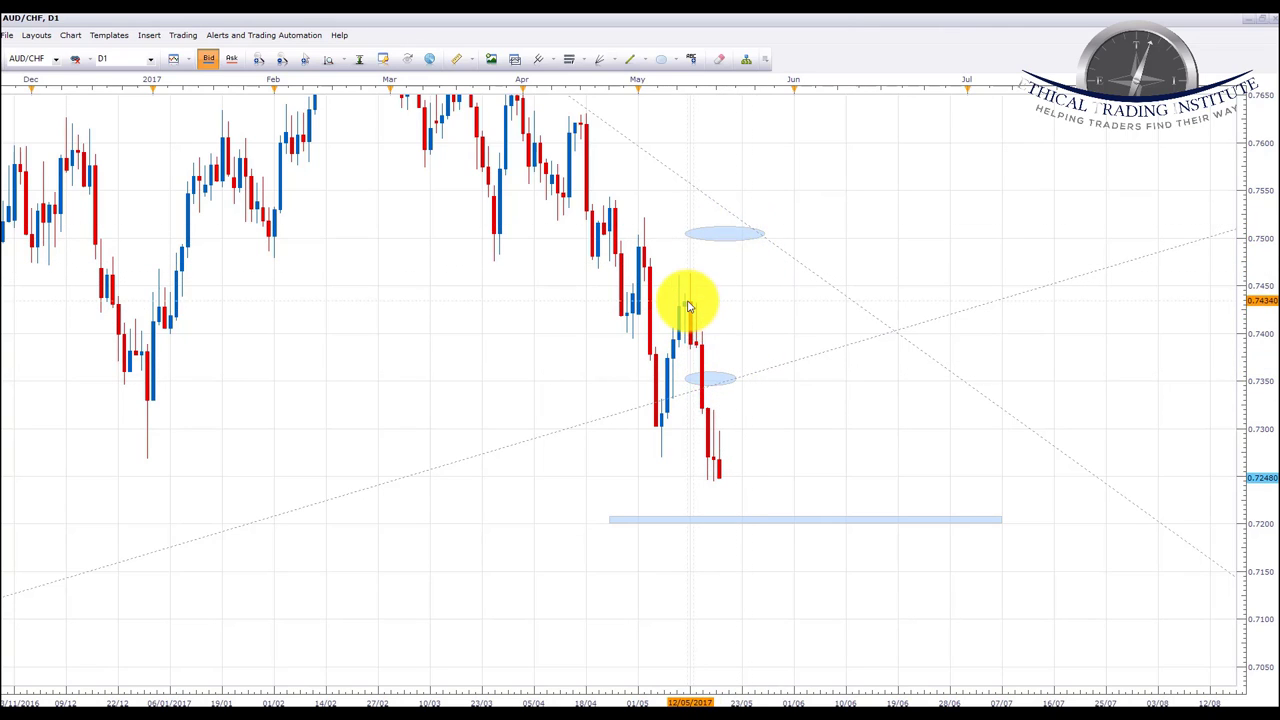
drag(834, 461, 860, 421)
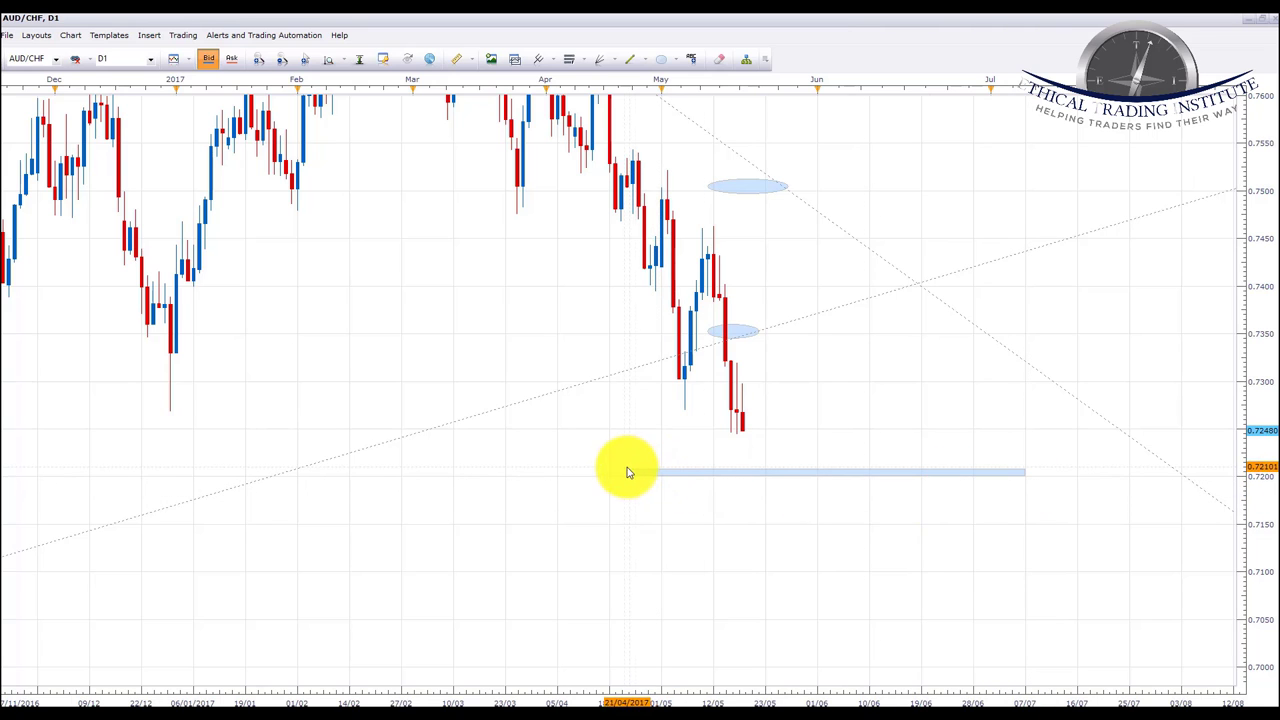
click(55, 58)
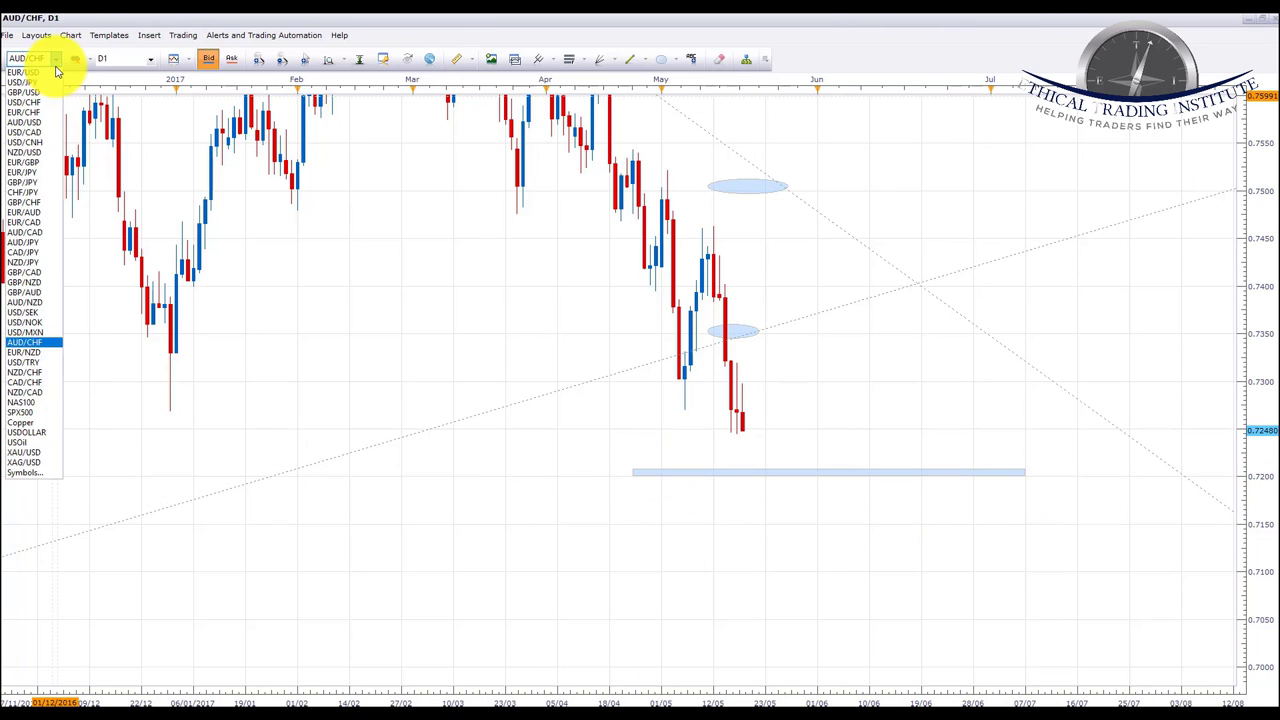
- Show EUR/NZD and move the chart so all five zones, up to 1.6490, are visible
click(46, 343)
drag(566, 234, 398, 272)
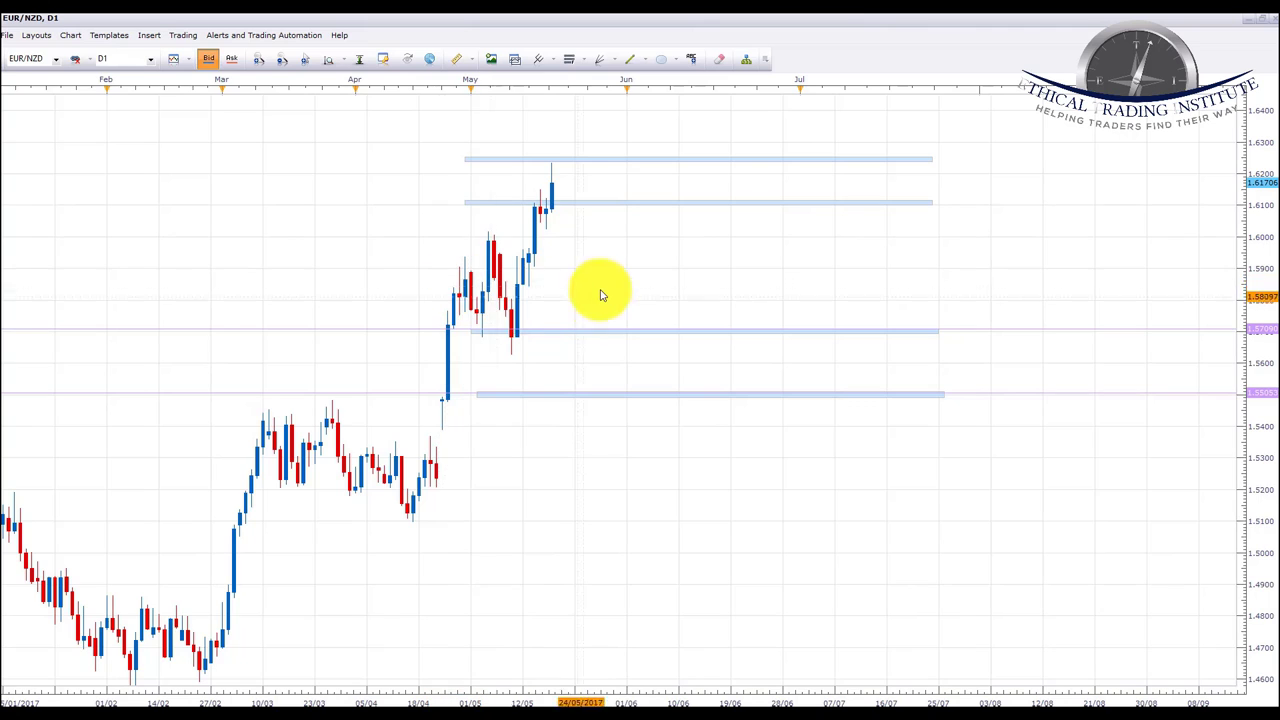
drag(600, 289, 629, 360)
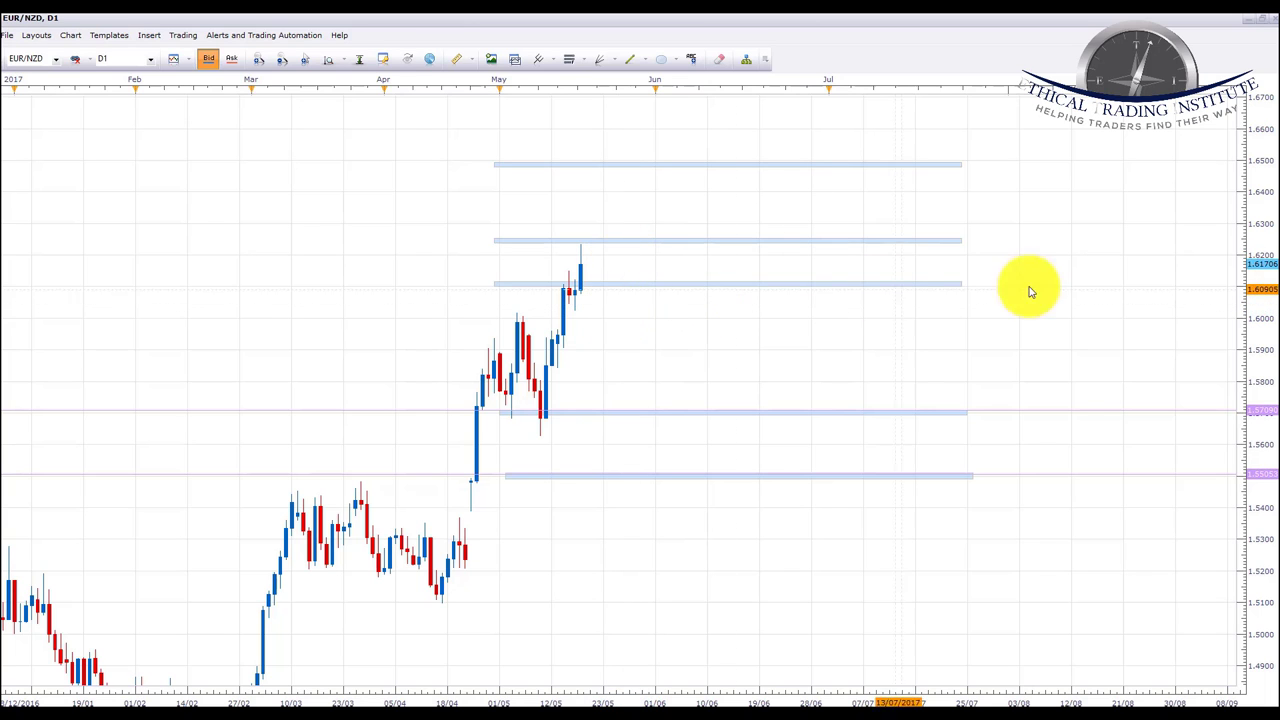
key(alt+Down)
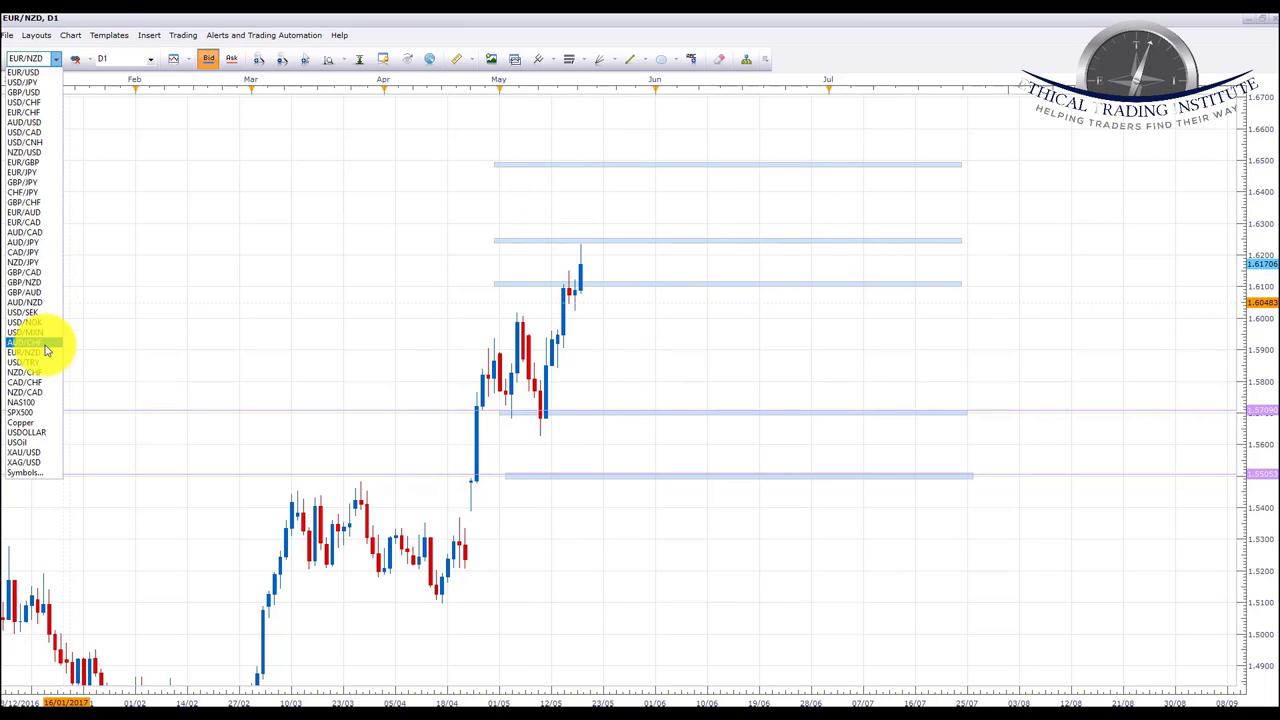
- Show NZD/CHF and centre its falling trendline and the support zones near 0.6700 and 0.6650
click(28, 372)
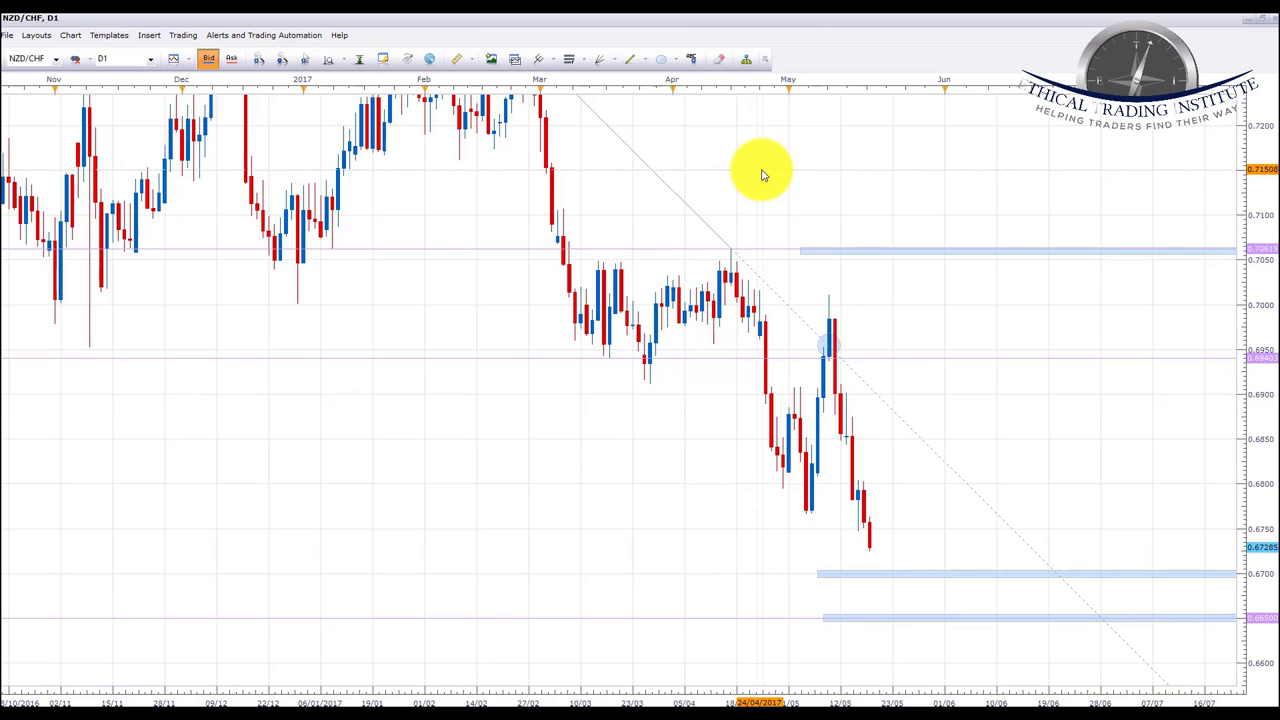
drag(930, 310, 942, 320)
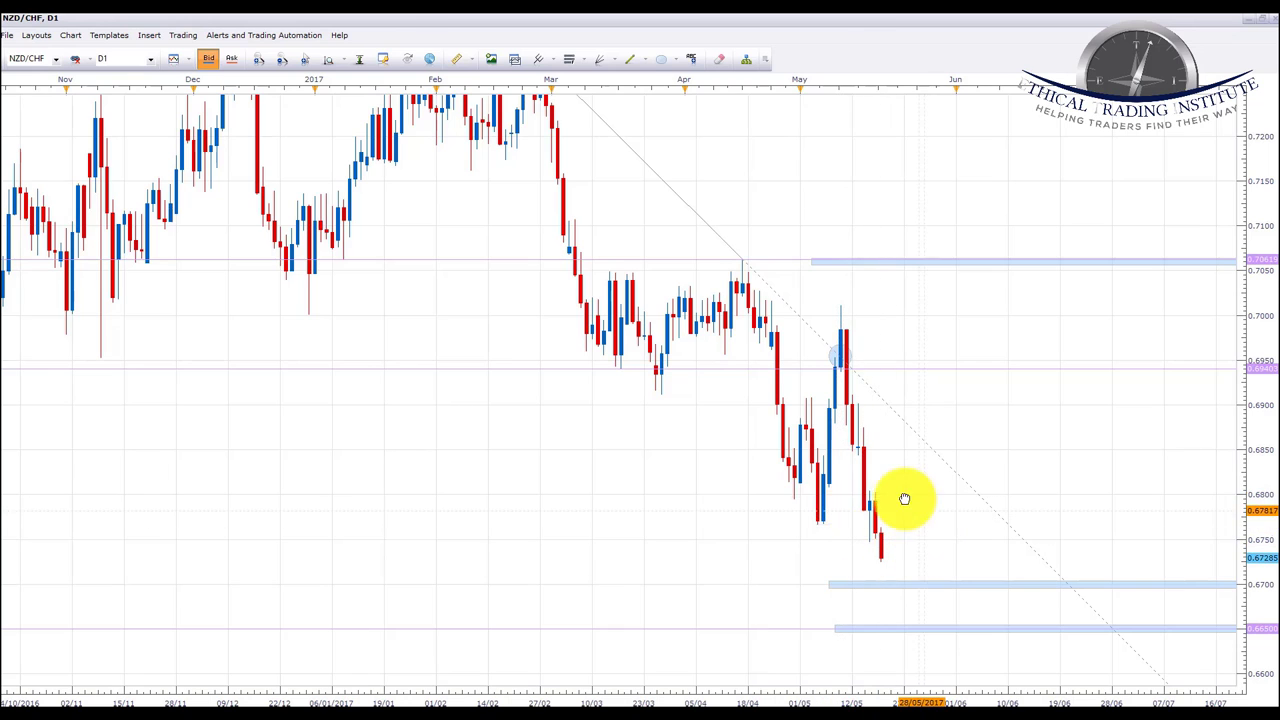
drag(904, 498, 820, 429)
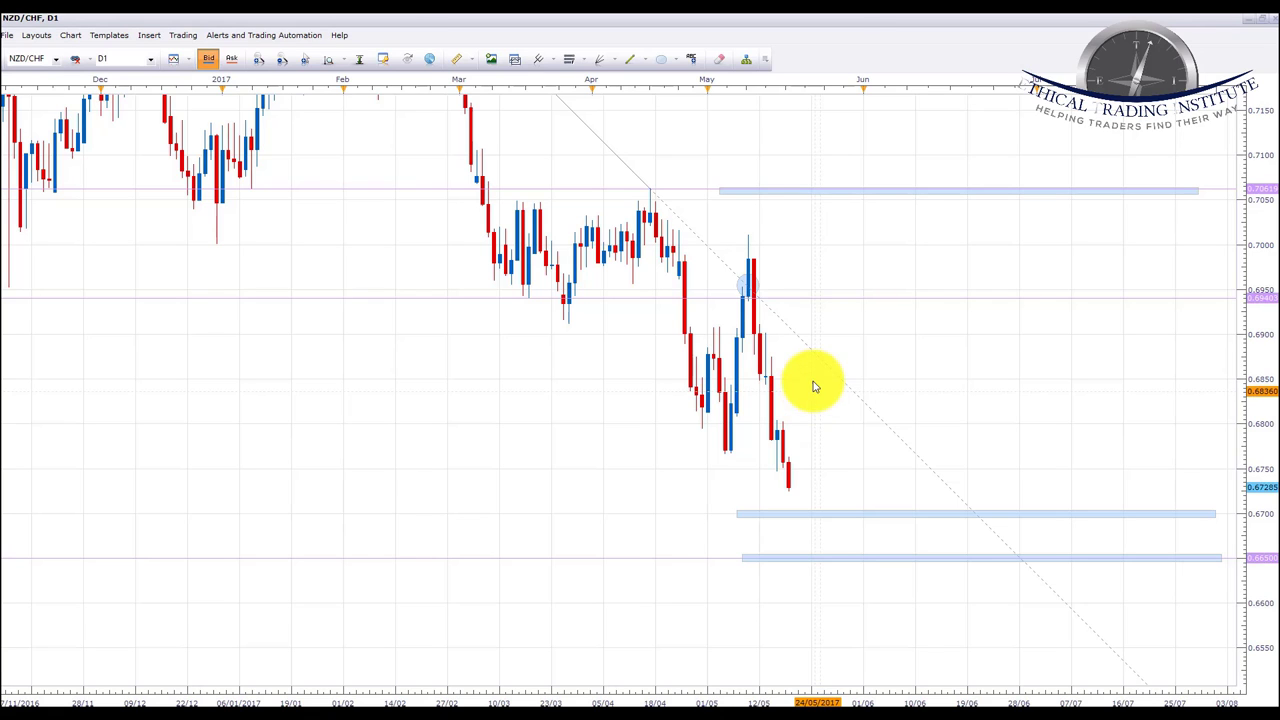
drag(873, 388, 871, 426)
scroll(851, 387, down, 3)
right_click(855, 398)
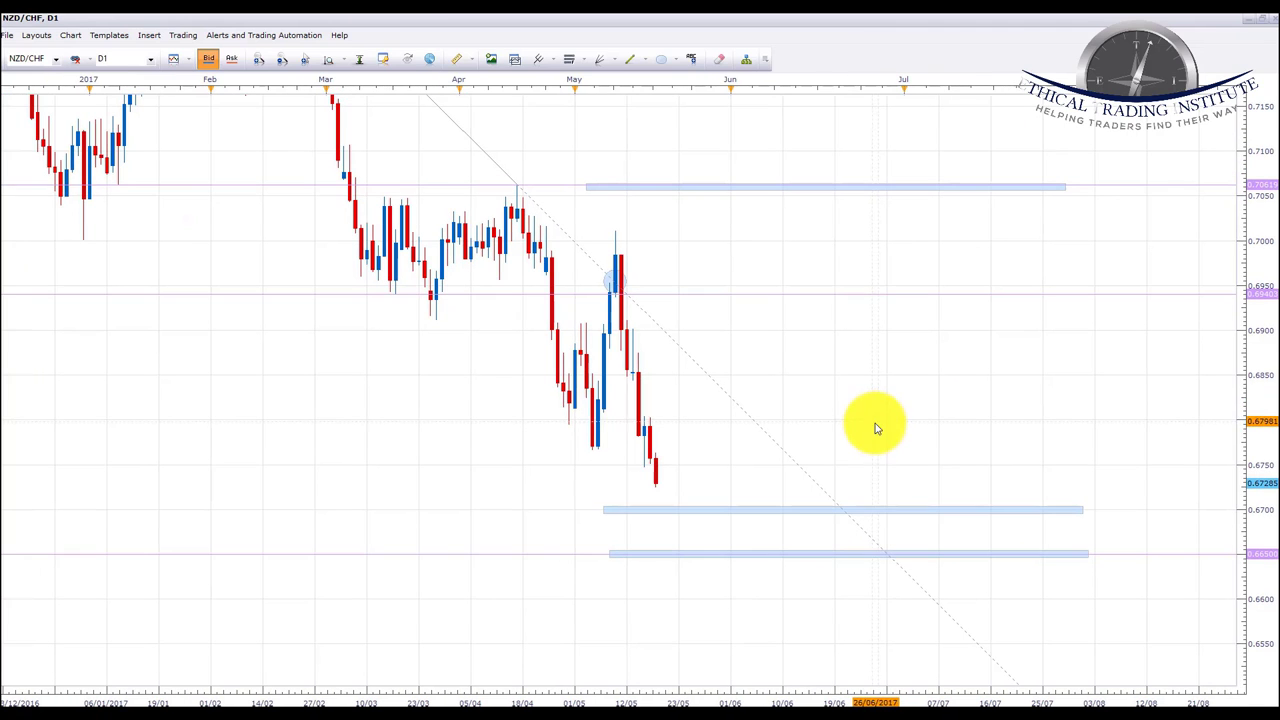